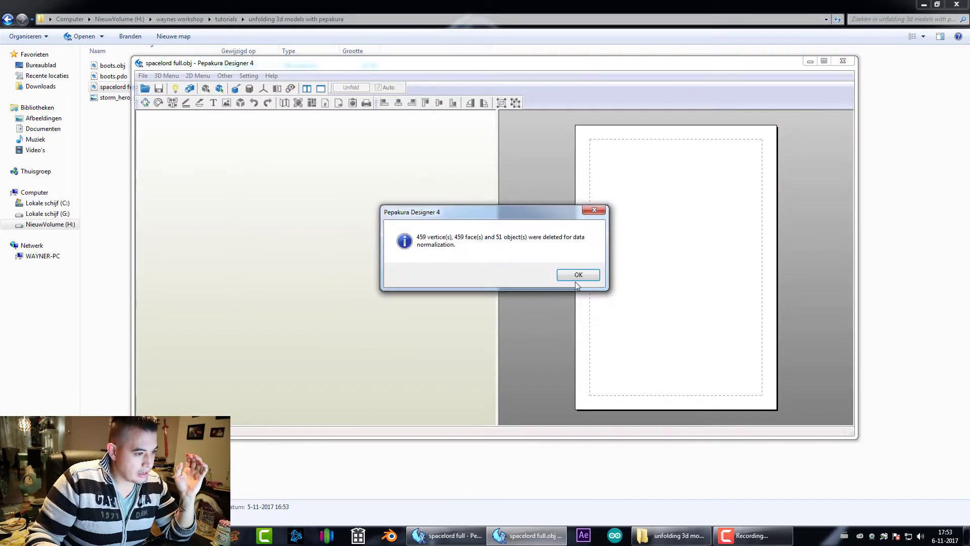
- Accept the spacelord model's loading notices, keeping its coordinates unchanged
click(578, 275)
click(575, 275)
click(524, 262)
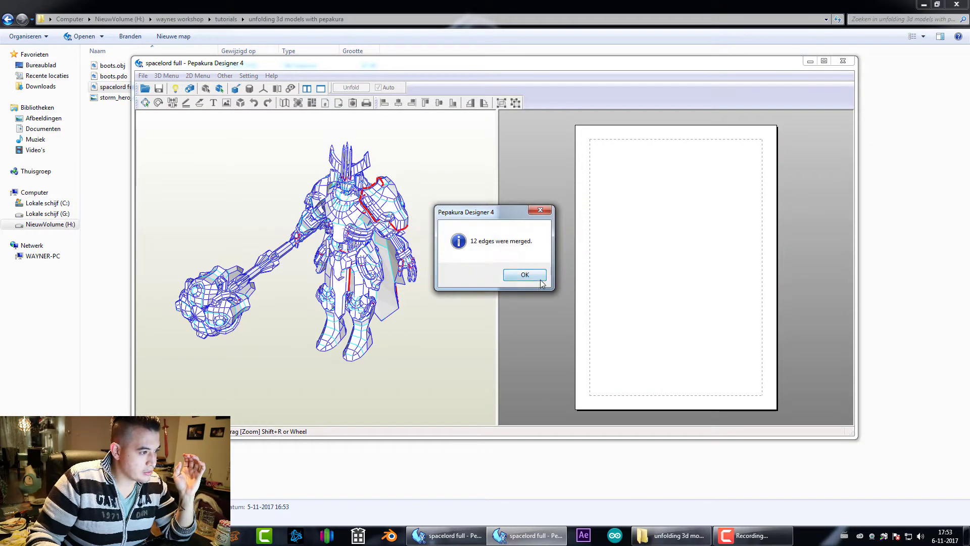
click(540, 279)
- Maximize the window, rotate the spacelord model to inspect it, then close it
drag(444, 242, 470, 121)
double_click(479, 64)
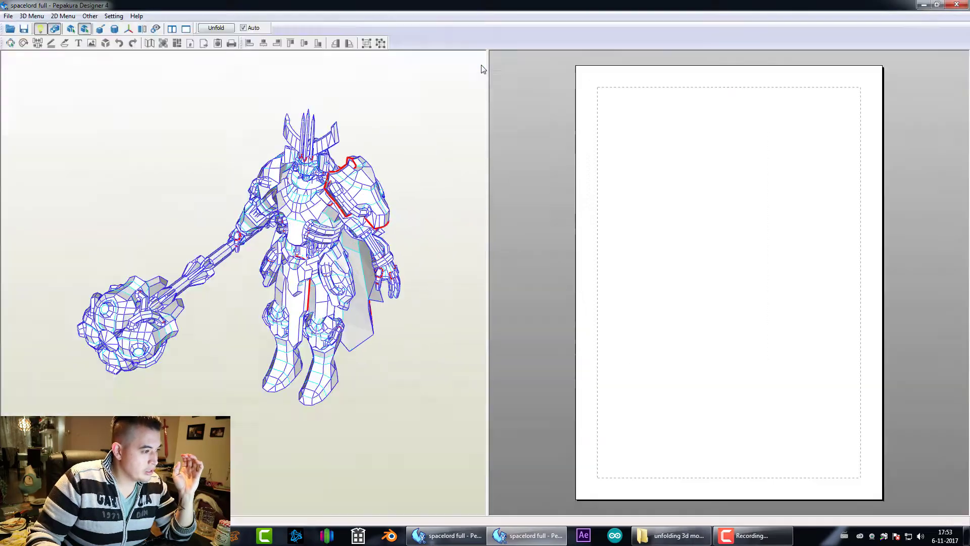
drag(315, 254, 322, 261)
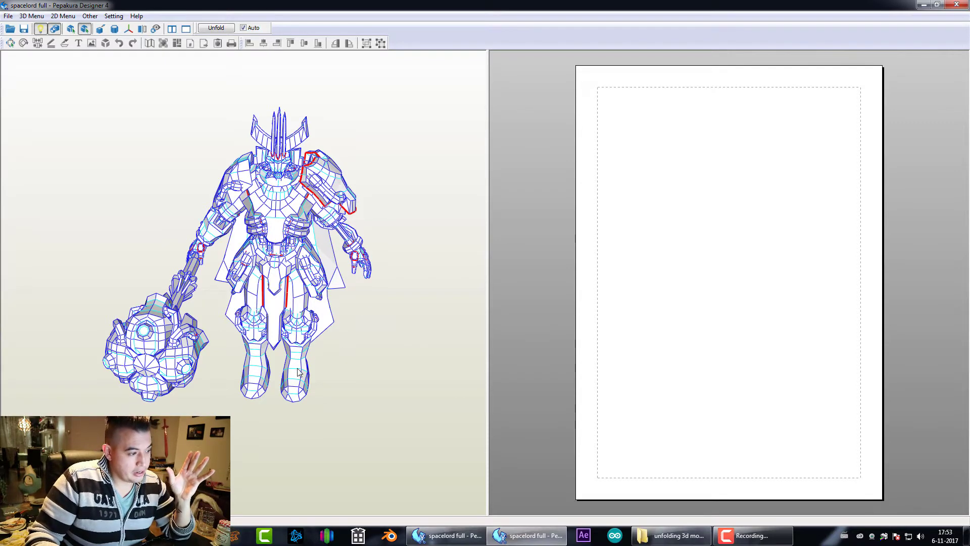
drag(298, 359, 295, 392)
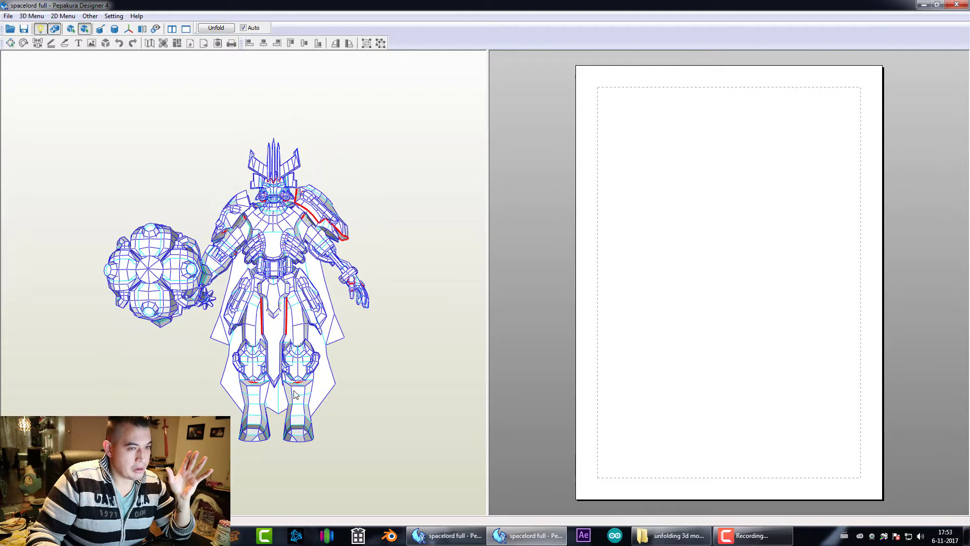
click(956, 4)
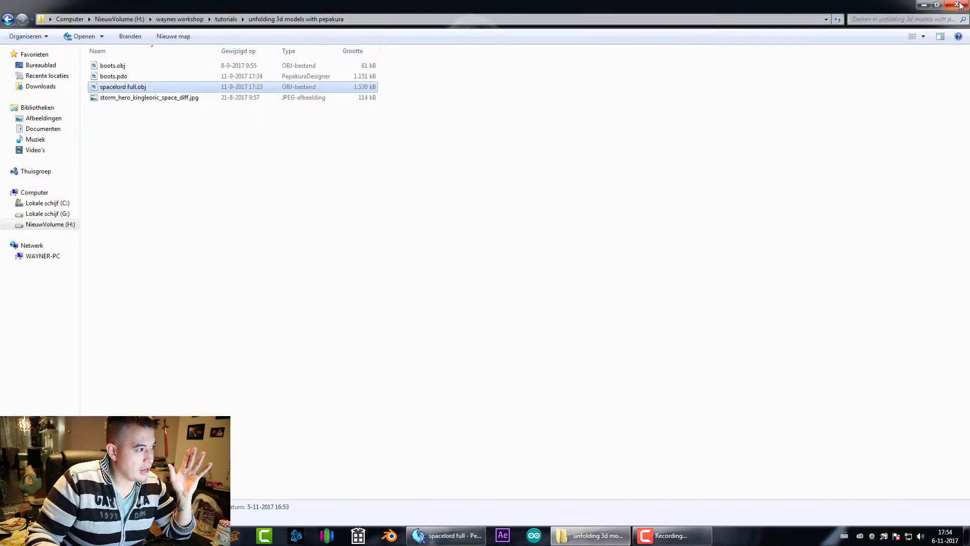
- Open boots.obj, skip coordinate adjustment, then close that window
click(143, 66)
double_click(142, 66)
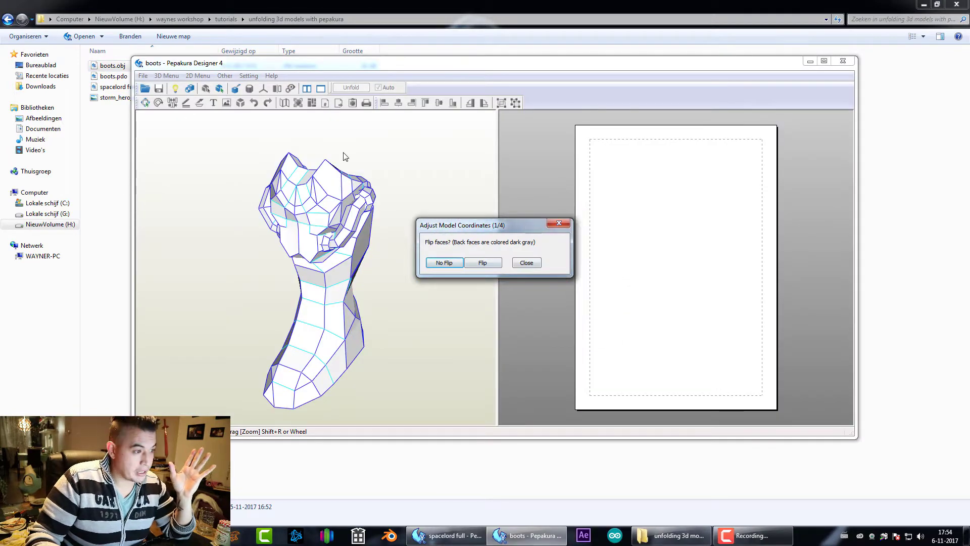
click(526, 263)
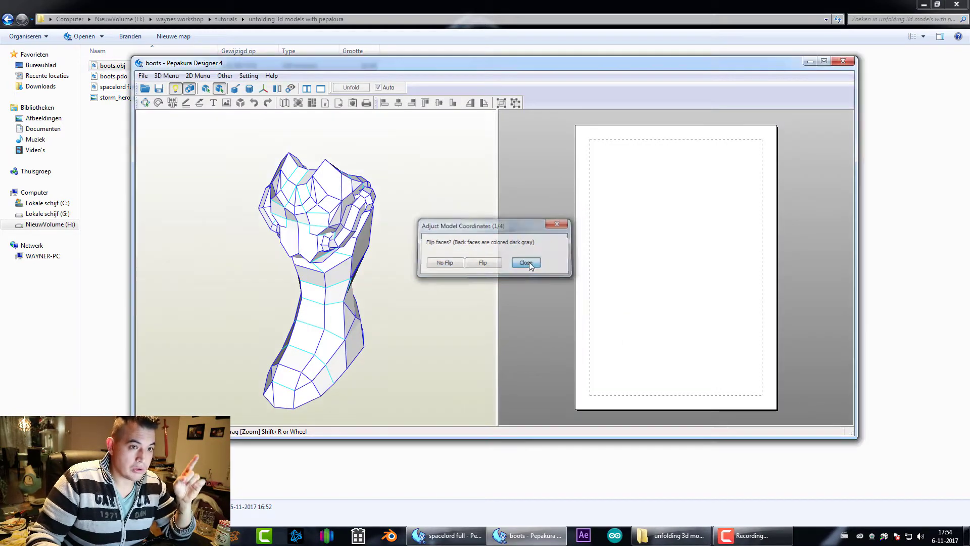
click(849, 59)
- Open the finished boots.pdo project maximized, with textures turned off via Other > Texture On/Off
double_click(144, 75)
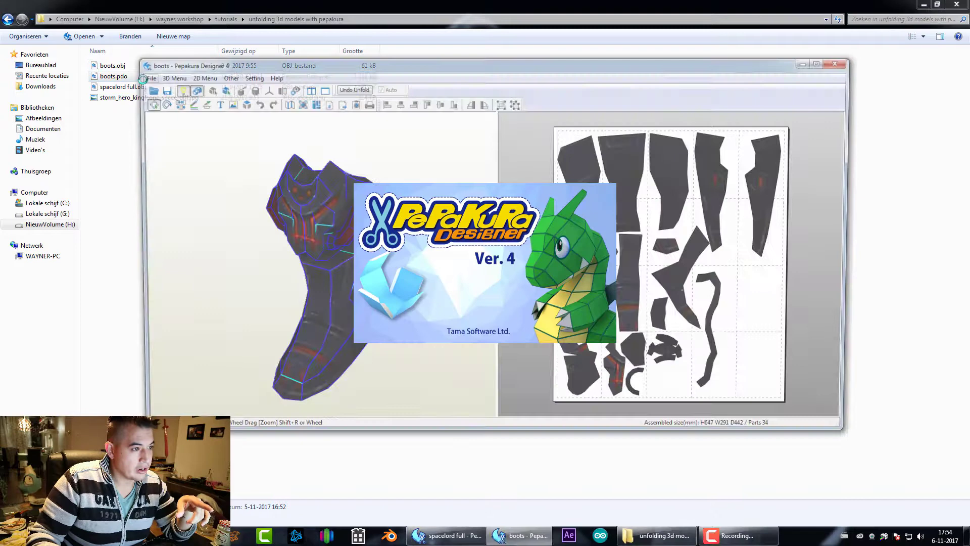
double_click(516, 65)
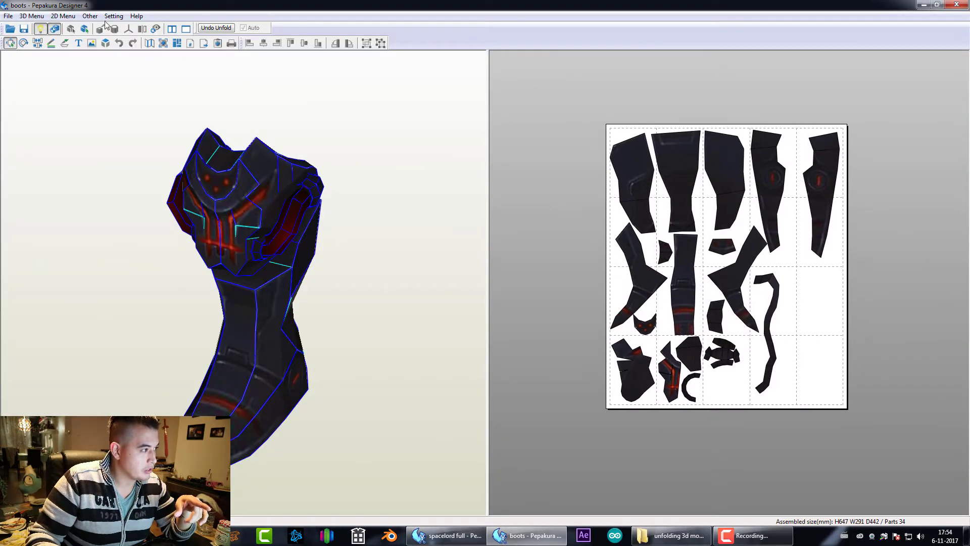
click(90, 16)
click(132, 28)
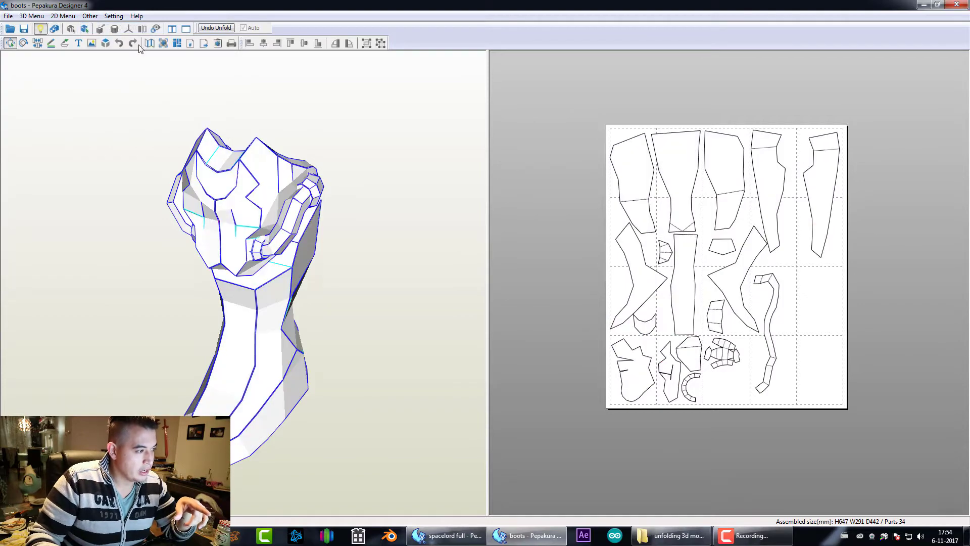
- Rotate the boot to a front view and box-select then deselect all 34 unfolded parts
drag(285, 370, 300, 399)
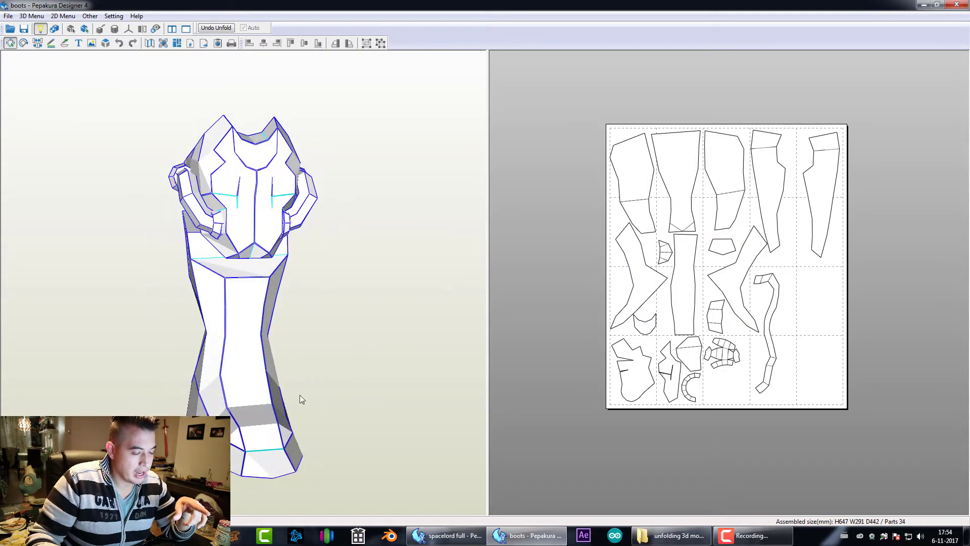
drag(584, 117, 856, 407)
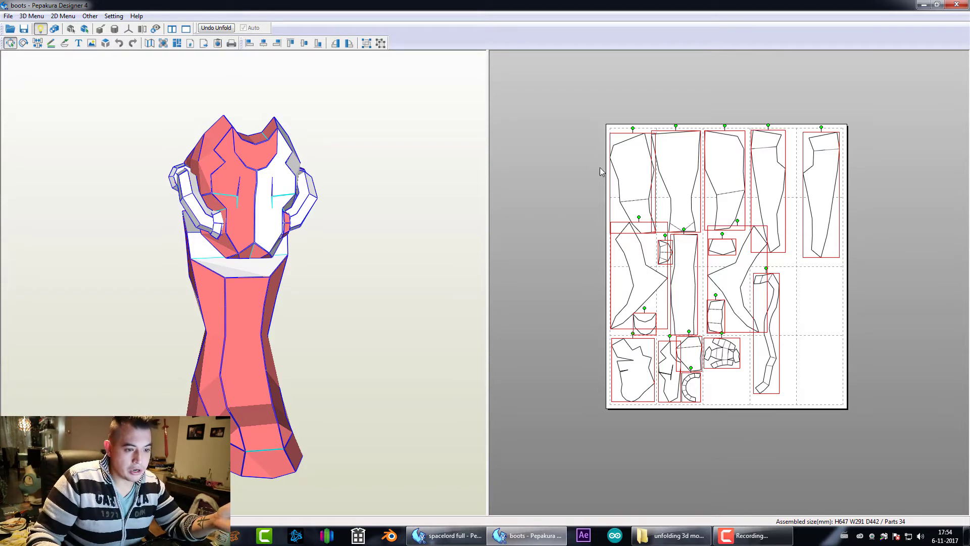
drag(593, 93, 874, 438)
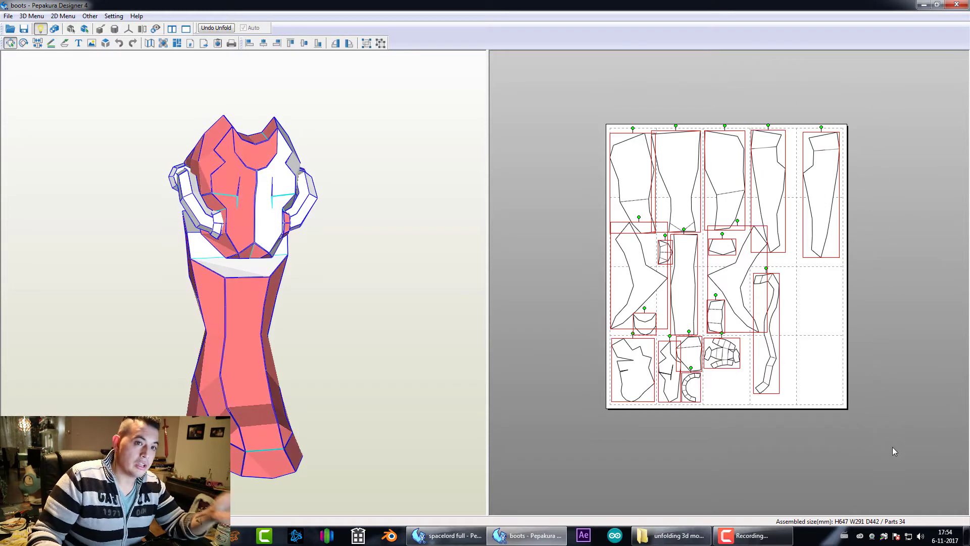
- Close boots.pdo and reload boots.obj with No Flip, leaving the front orientation unchanged
click(956, 5)
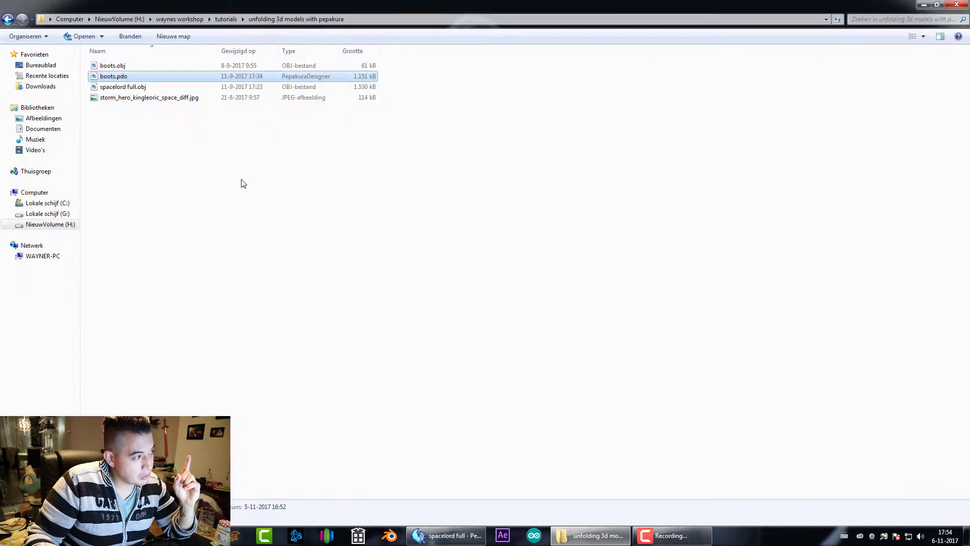
double_click(143, 67)
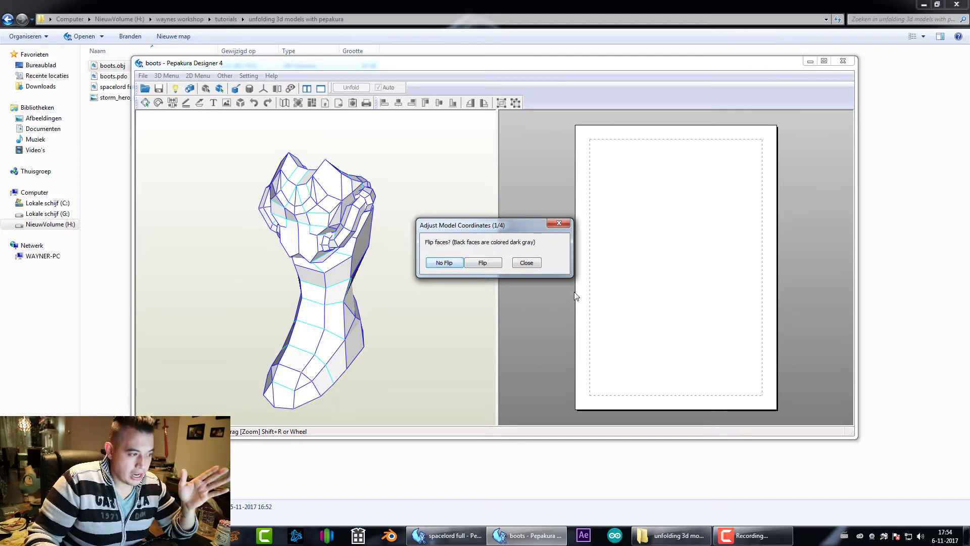
click(444, 263)
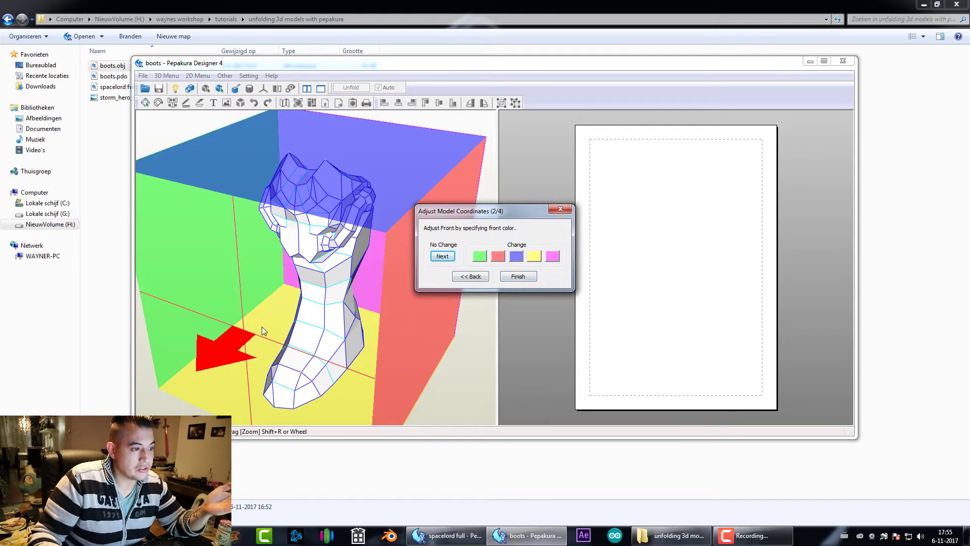
click(443, 256)
click(442, 256)
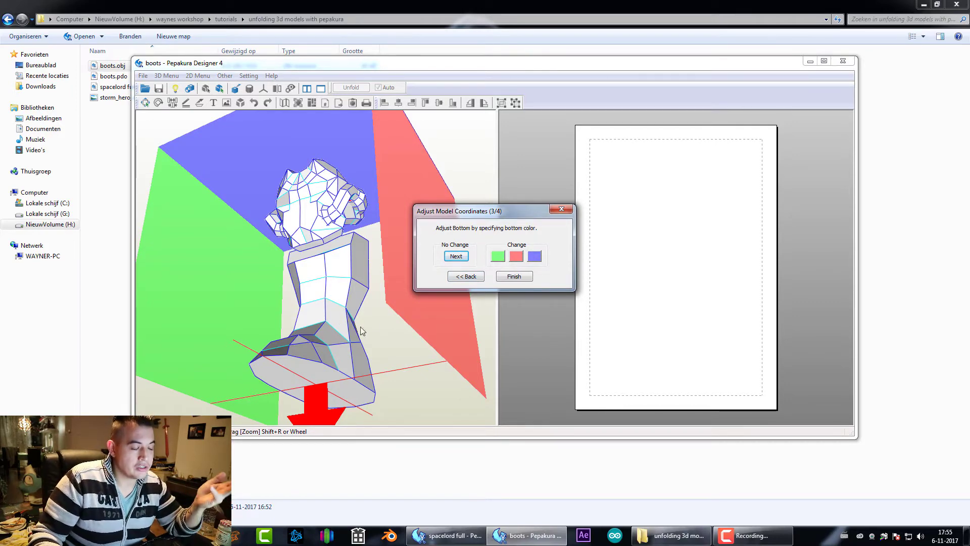
- Finish coordinate setup, maximize and rotate to a frontal view, then unfold into 13 parts
click(516, 278)
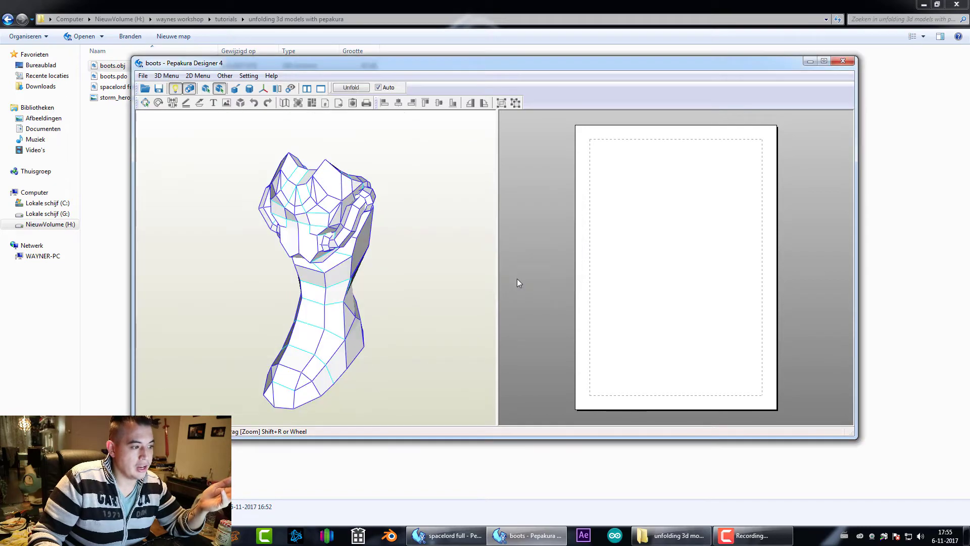
drag(339, 349, 117, 339)
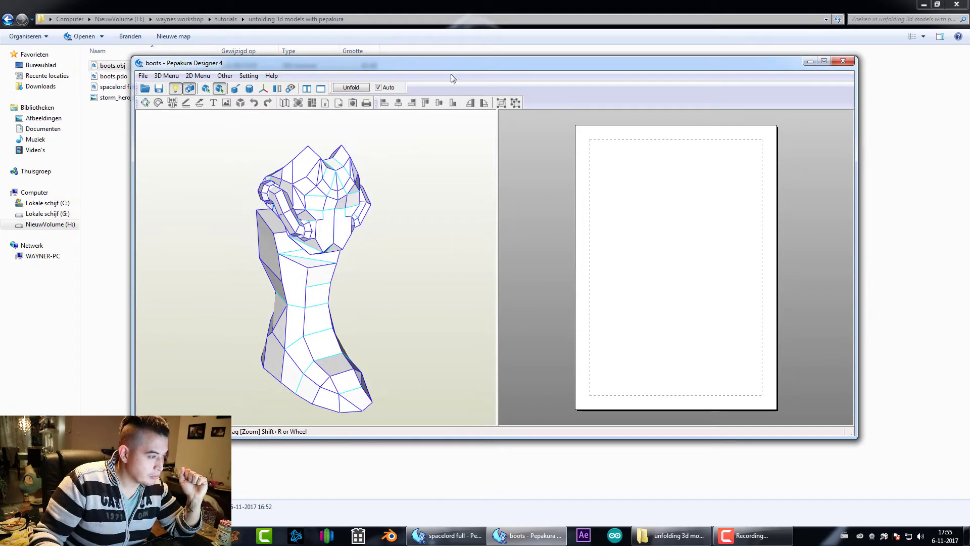
double_click(456, 67)
drag(281, 238, 280, 188)
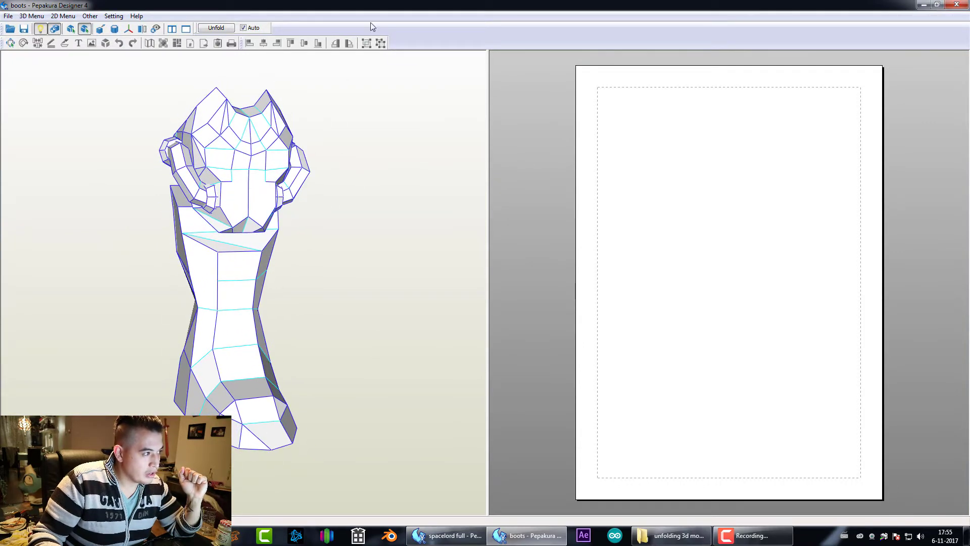
click(216, 27)
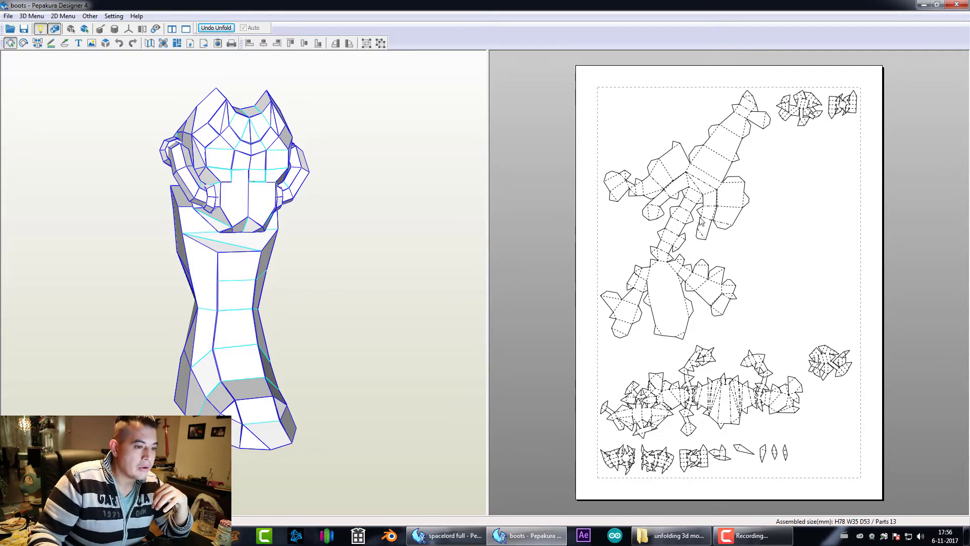
- Position the largest unfolded boot piece in the upper-left area of the sheet
click(708, 175)
drag(701, 181, 691, 172)
drag(392, 271, 303, 227)
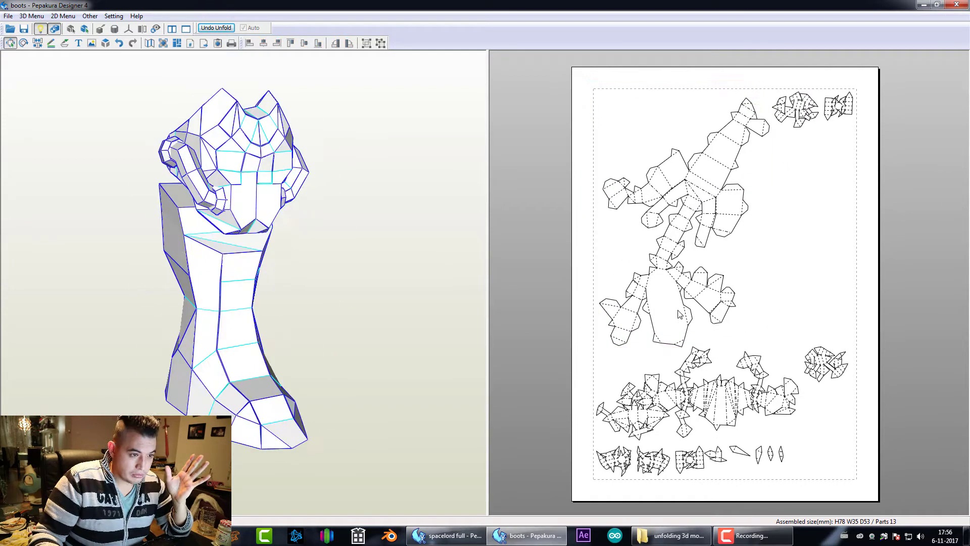
drag(683, 275, 693, 292)
scroll(699, 196, up, 1)
scroll(700, 196, down, 1)
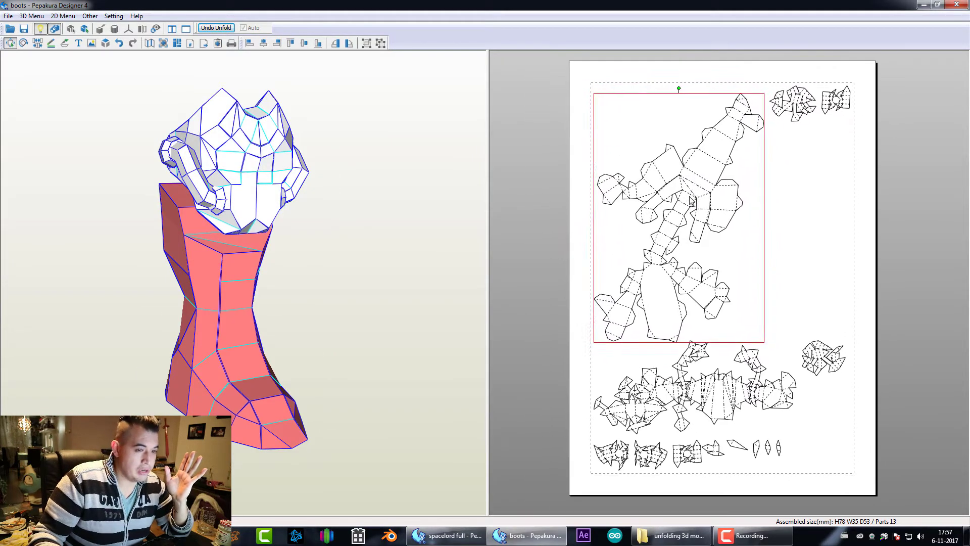
mouse_move(700, 196)
mouse_down()
mouse_move(714, 180)
mouse_move(704, 191)
mouse_up()
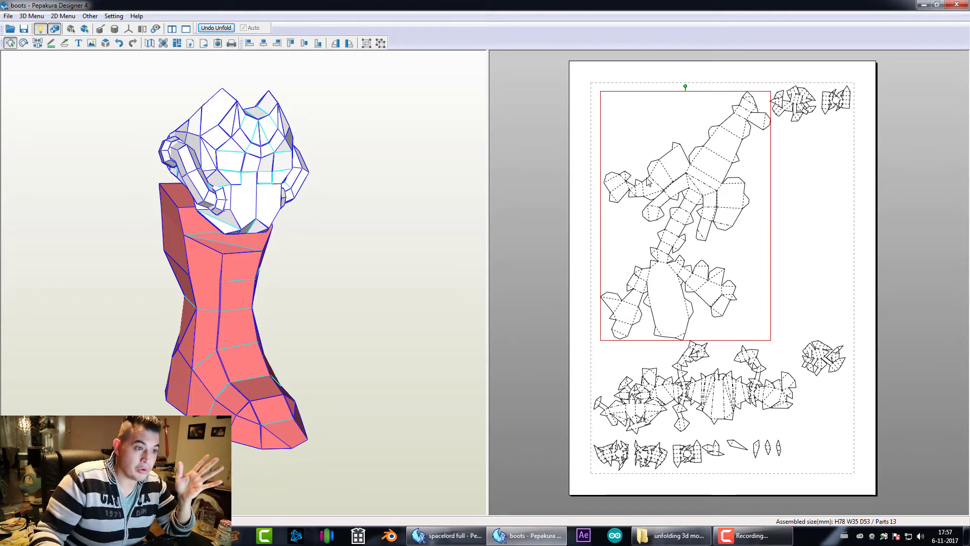
- Hide glue flaps by unchecking 2D Menu > Show Flaps
click(587, 180)
click(62, 16)
click(541, 150)
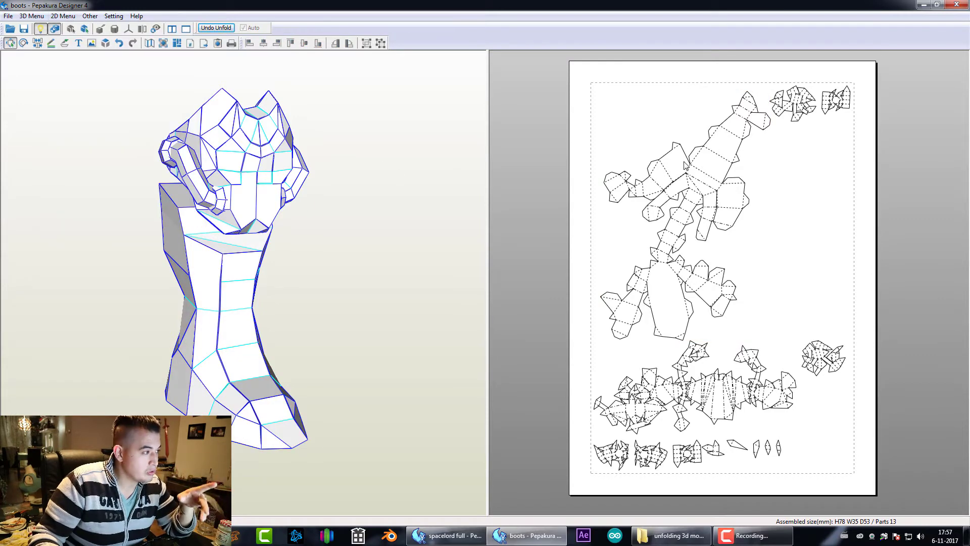
click(62, 15)
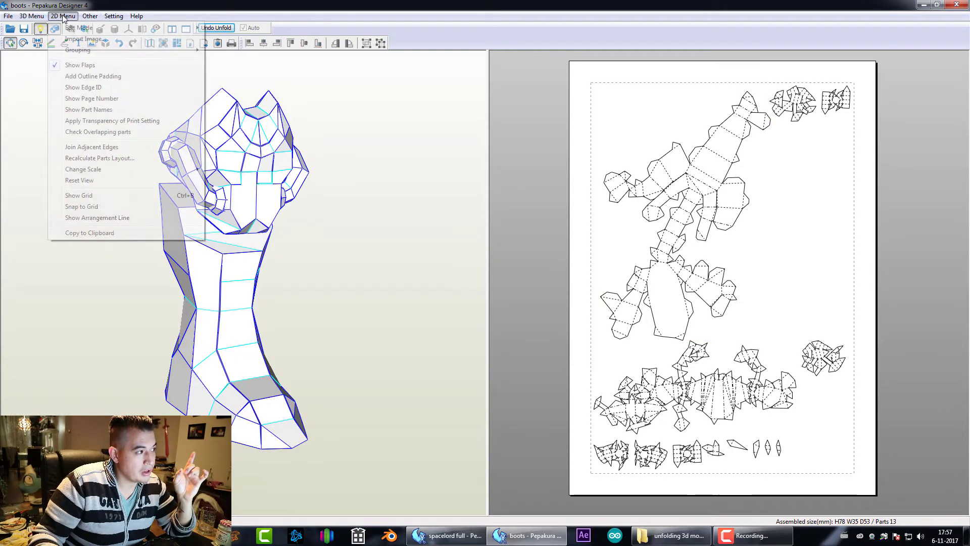
click(79, 65)
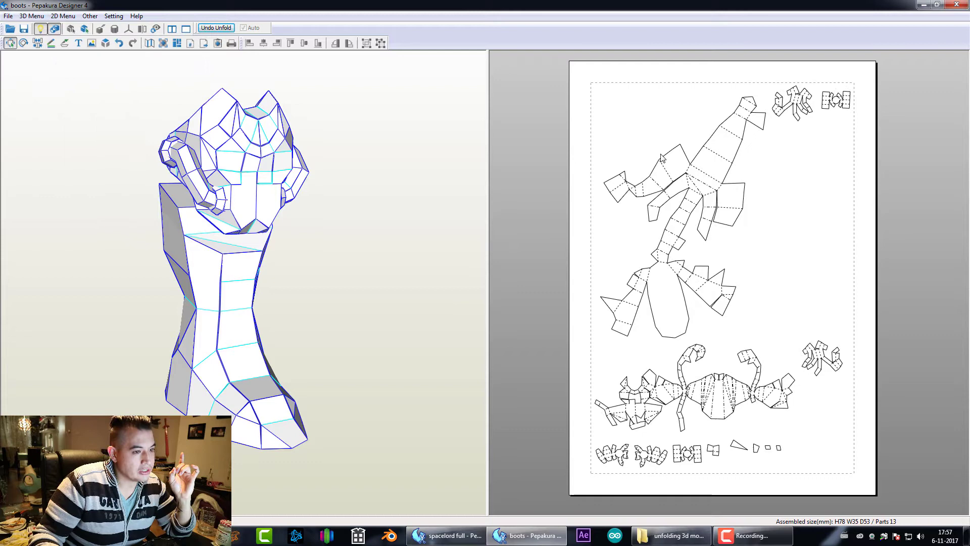
- Move the lower helmet pieces and the two small top-right pieces off the page
click(694, 321)
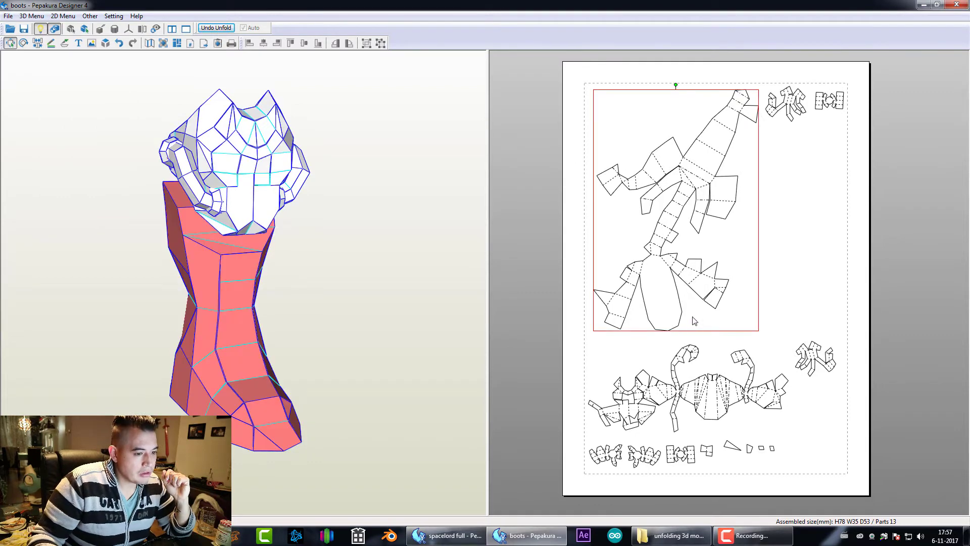
click(719, 399)
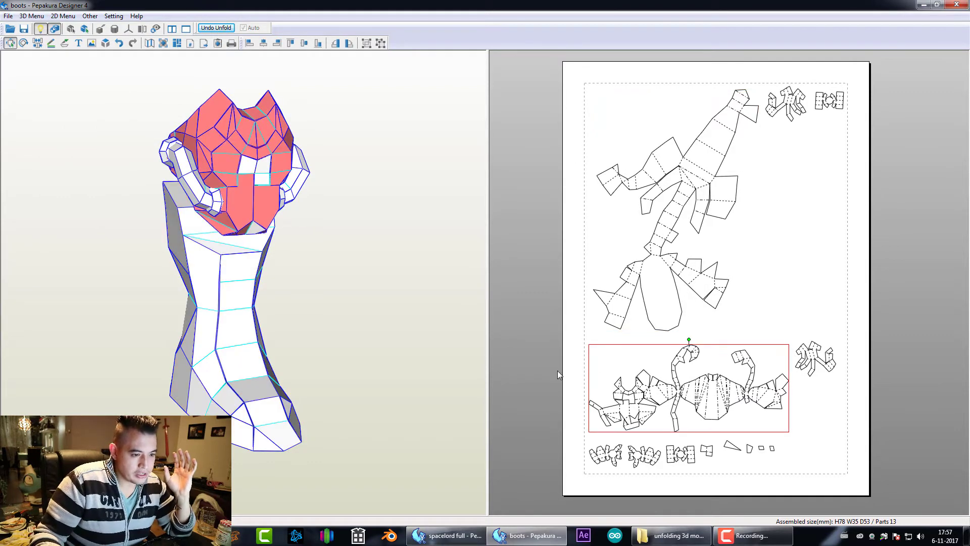
drag(552, 340, 854, 477)
drag(686, 349, 418, 140)
click(784, 103)
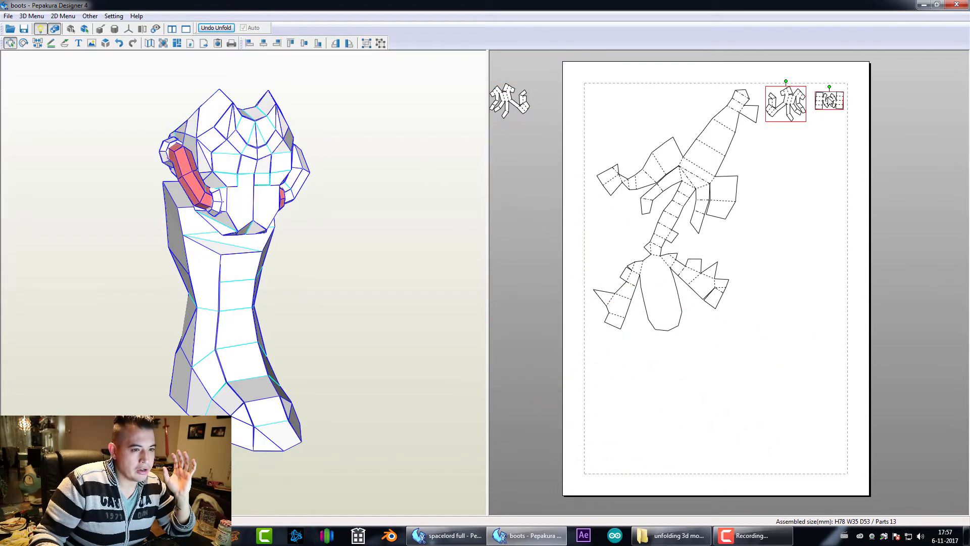
shift+click(828, 101)
drag(798, 108, 521, 110)
- Shift the large boot piece slightly down and right on the sheet
click(687, 183)
drag(688, 183, 711, 187)
drag(233, 270, 312, 273)
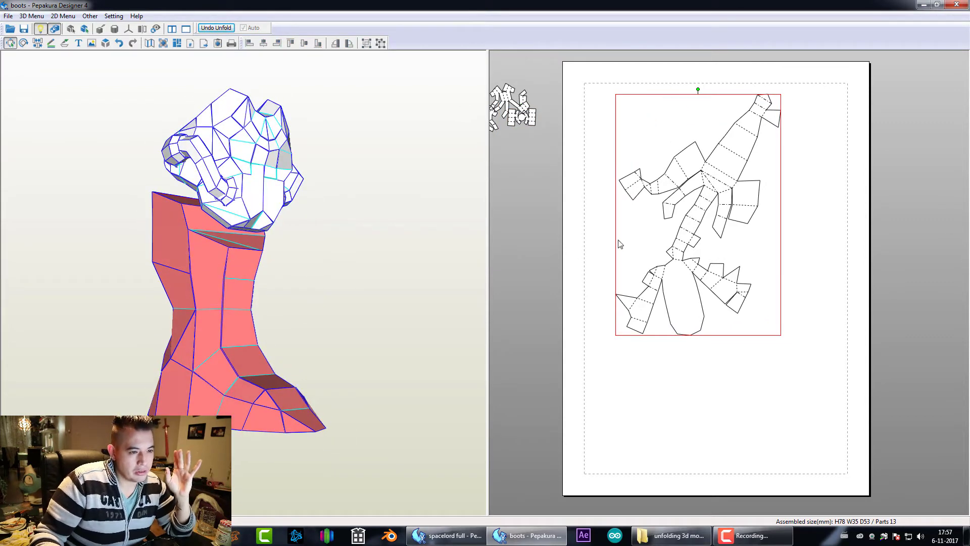
mouse_move(717, 184)
right_down()
mouse_move(748, 192)
mouse_move(711, 179)
right_up()
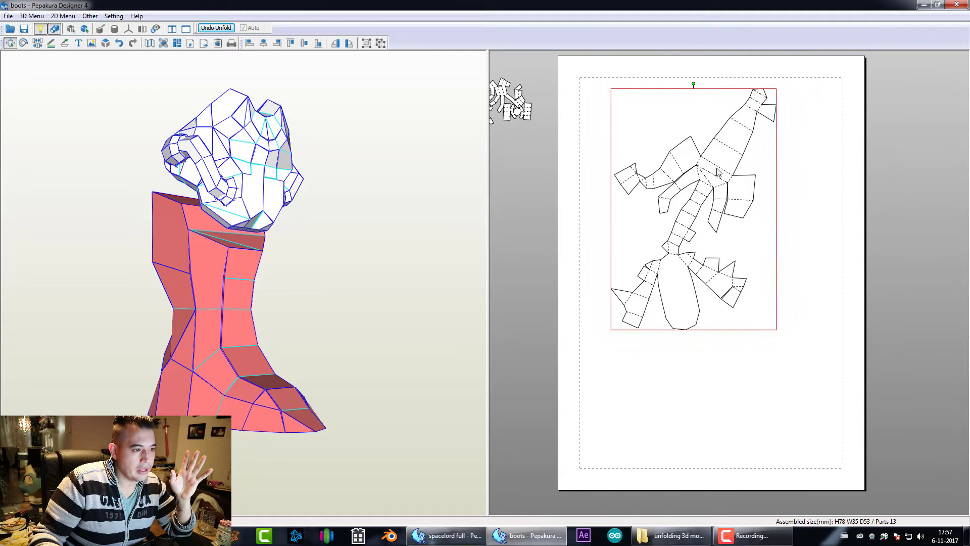
- Switch to Join/Disjoin Face and test it by cutting and rejoining the net's top piece
right_click(592, 154)
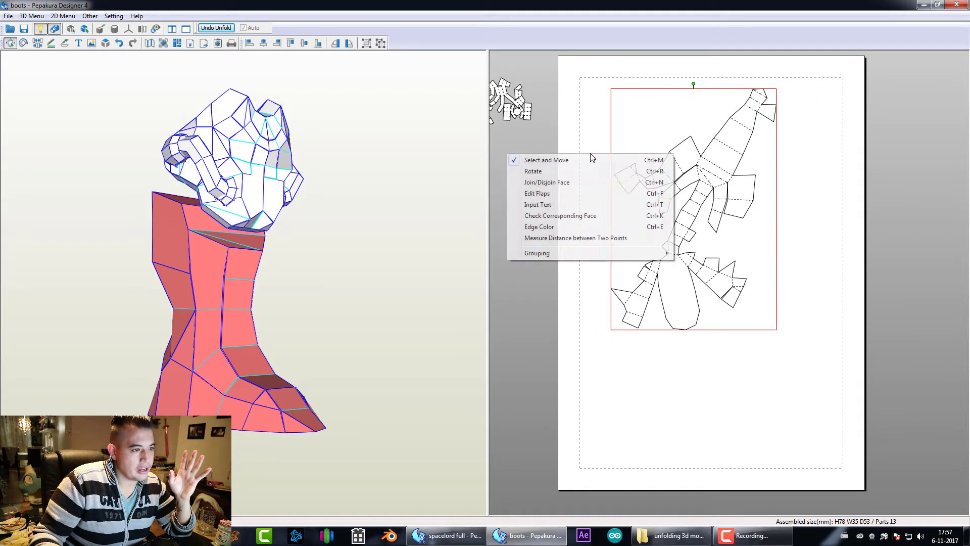
click(569, 187)
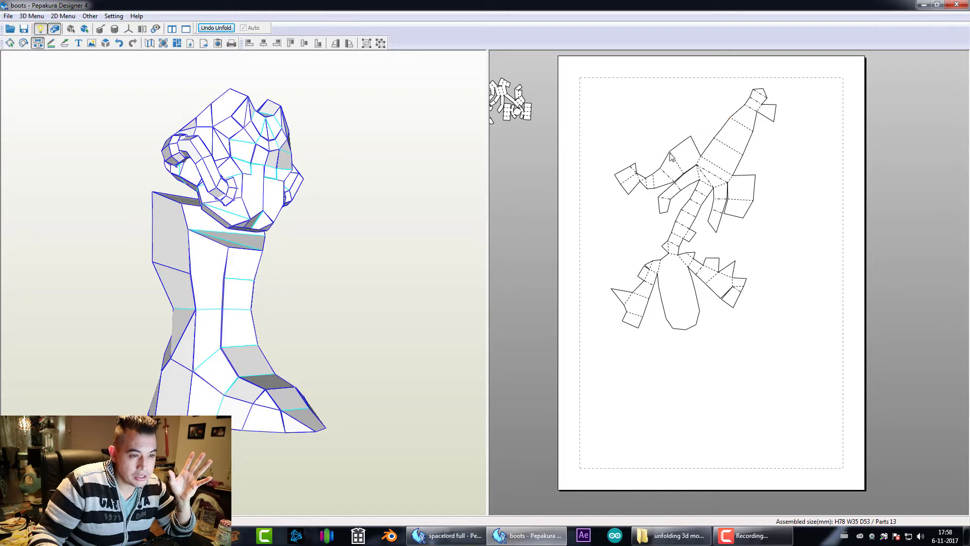
click(730, 150)
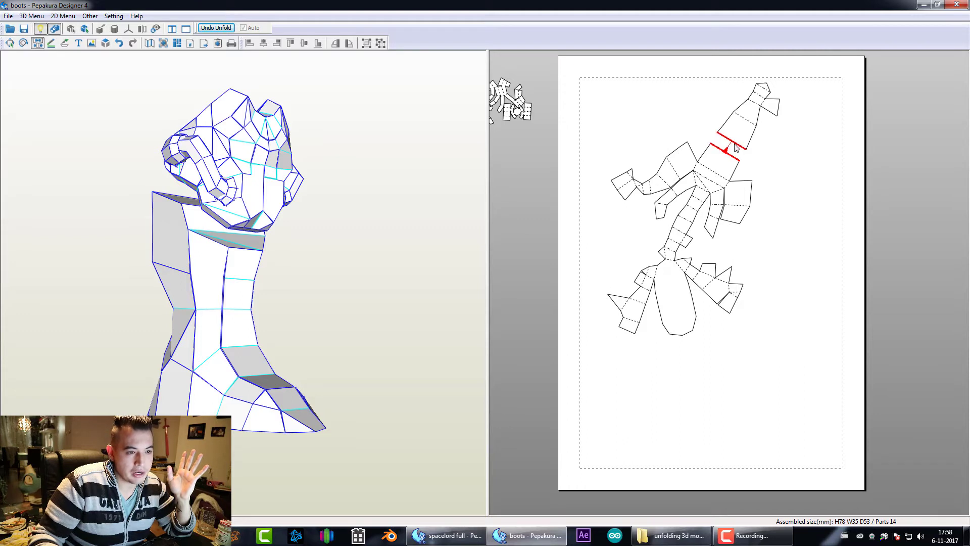
click(736, 147)
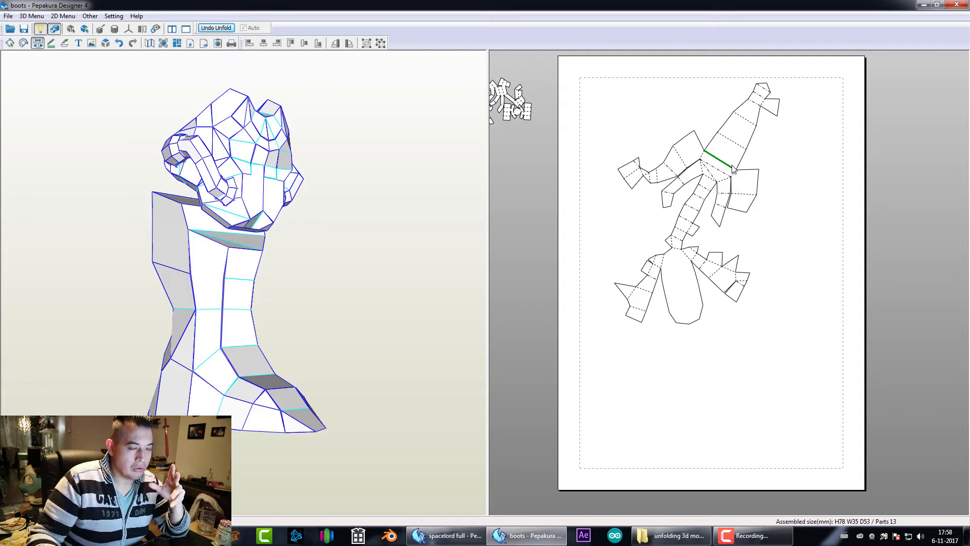
- Return to Select and Move and orbit the boot to a top-down view
right_click(709, 125)
click(710, 127)
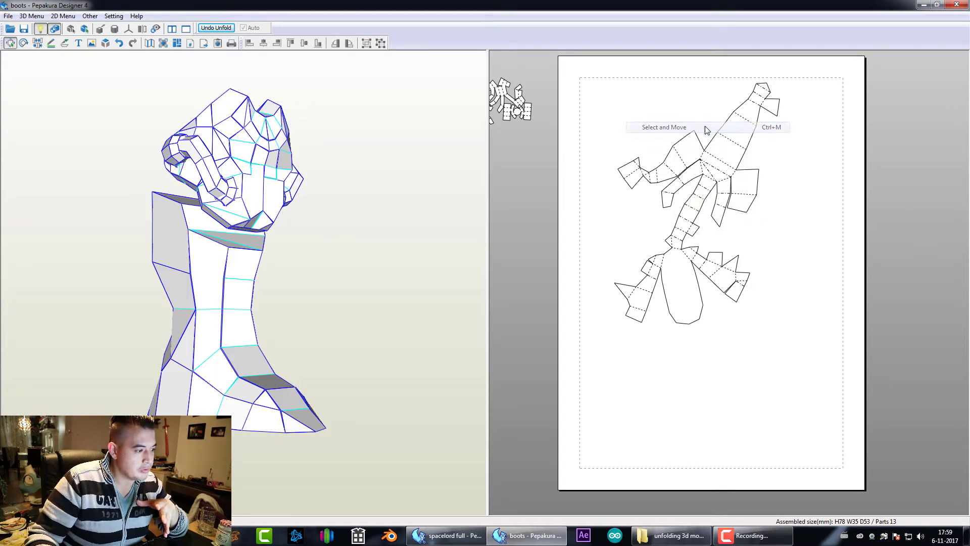
drag(255, 365, 202, 331)
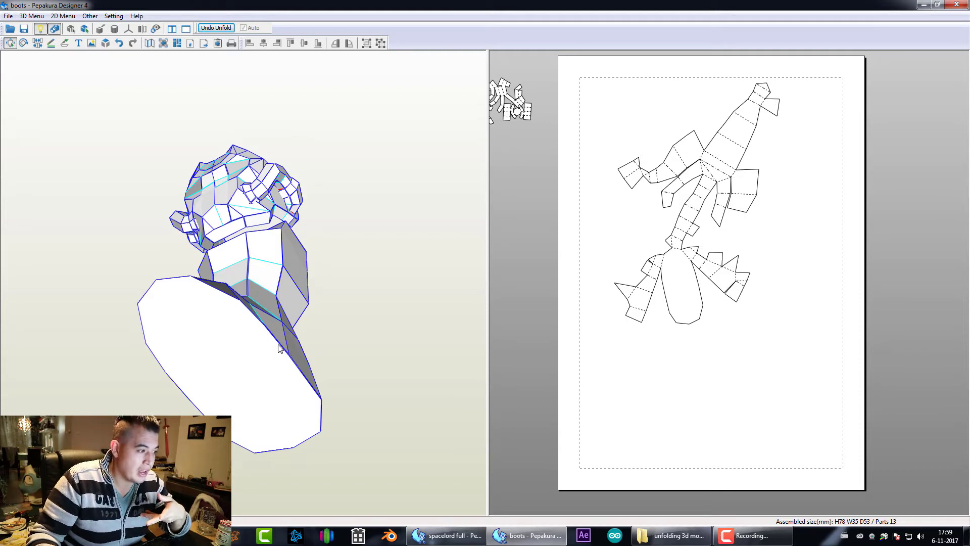
drag(278, 349, 270, 251)
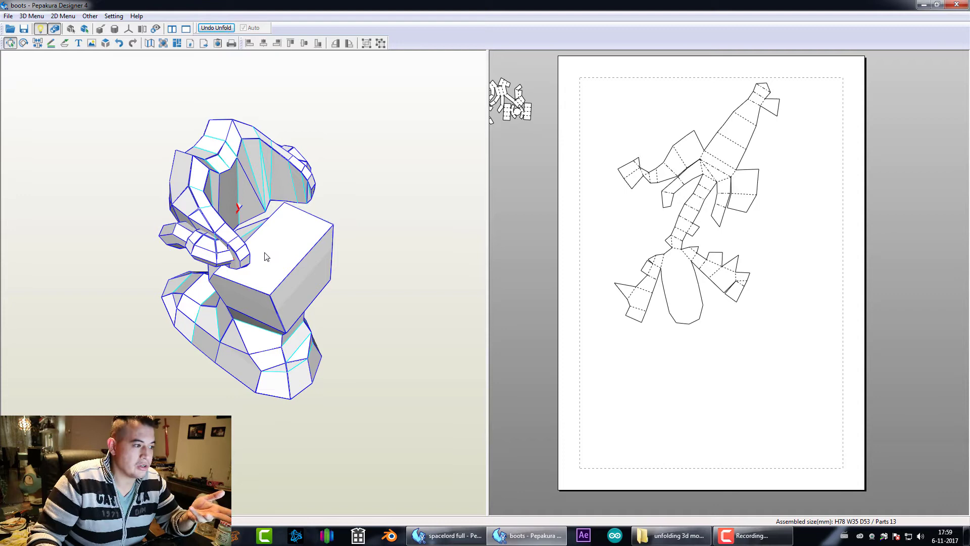
drag(269, 303, 345, 221)
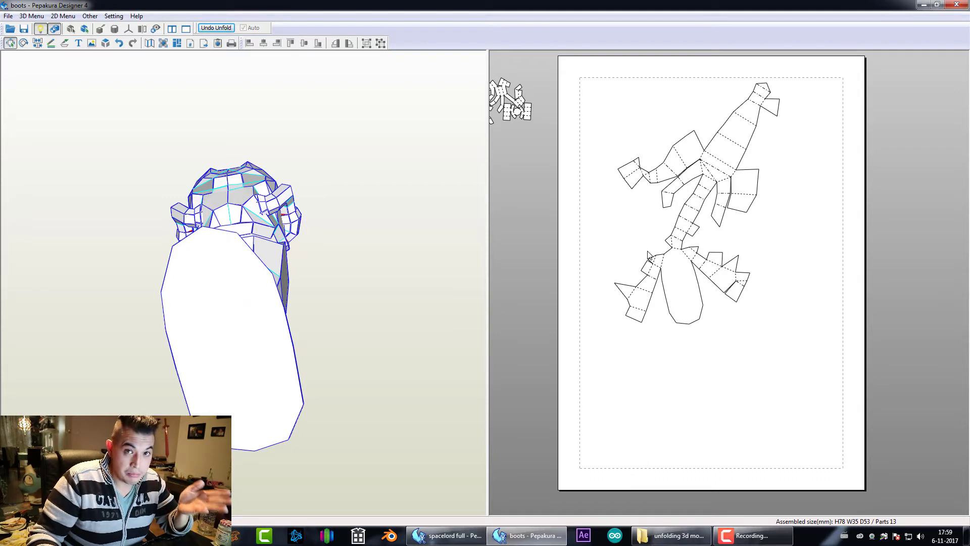
- Split three edges with Join/Disjoin Face, separating the oval sole and two lower side pieces
right_click(594, 228)
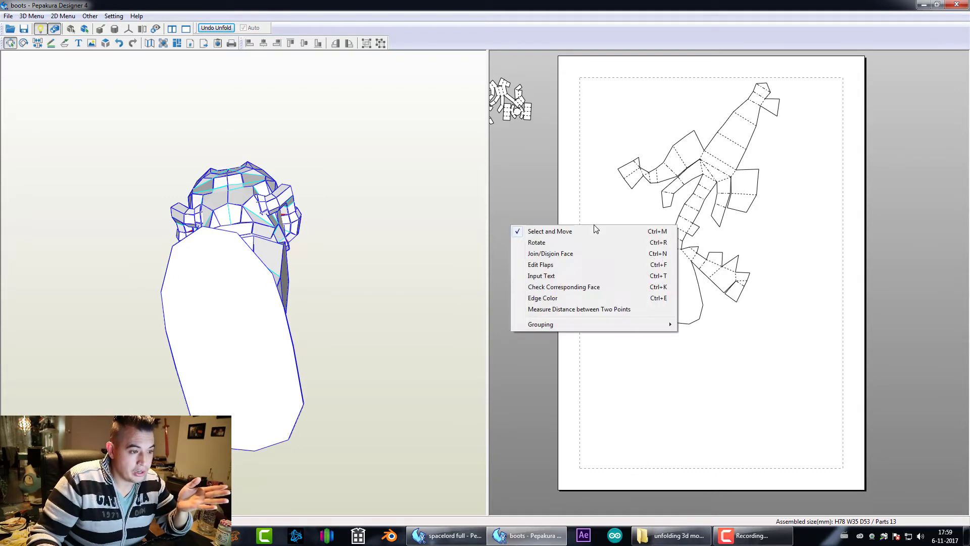
click(588, 253)
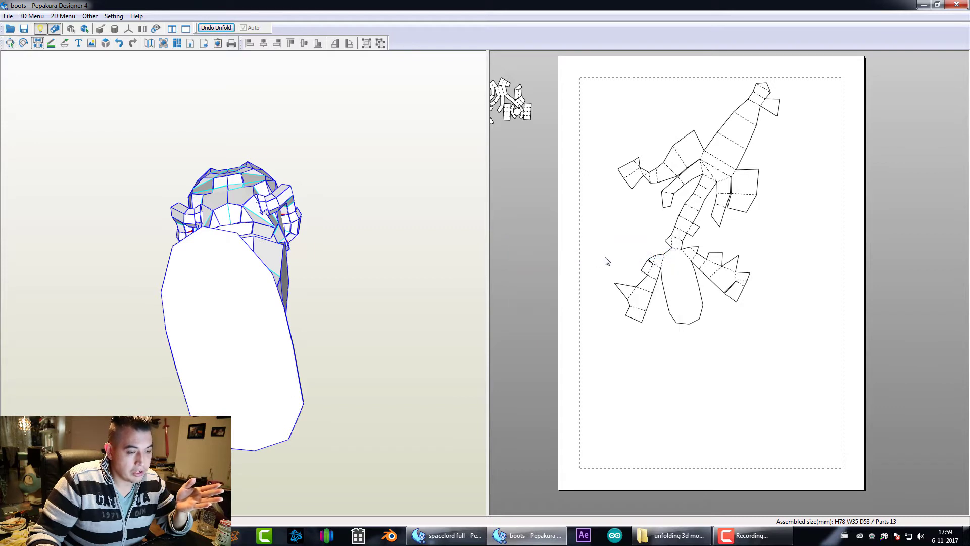
click(664, 267)
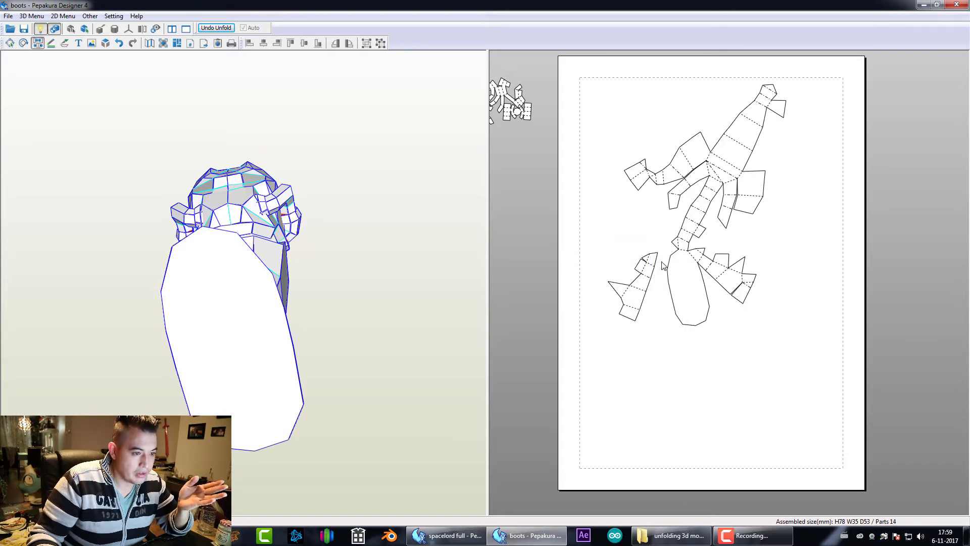
click(683, 250)
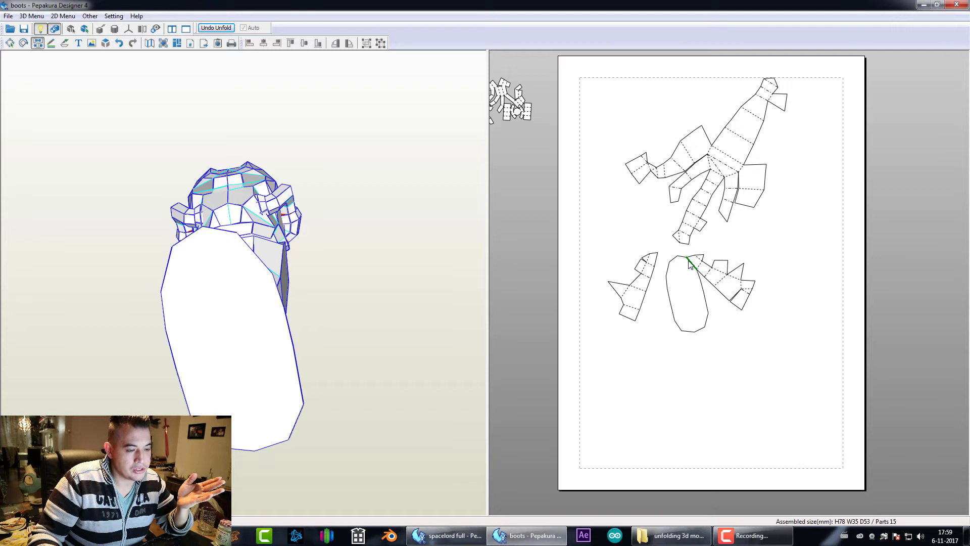
click(691, 265)
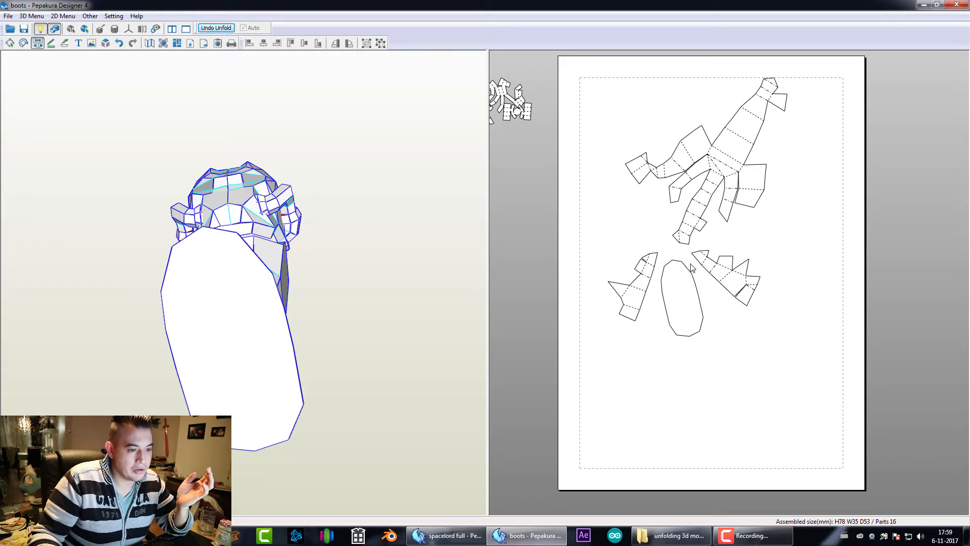
- Select the oval sole piece with Select and Move and drag it off the sheet
right_click(723, 327)
click(710, 332)
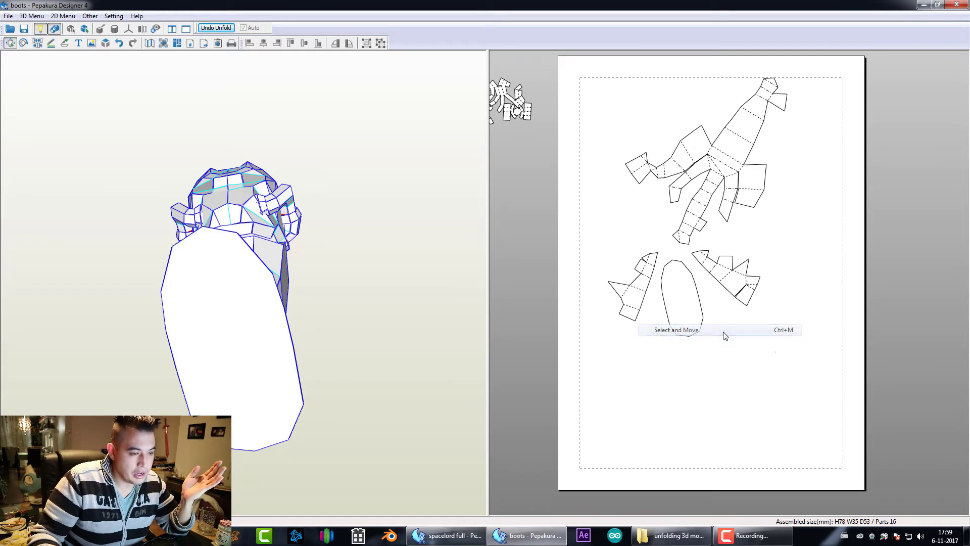
click(686, 306)
drag(344, 304, 344, 331)
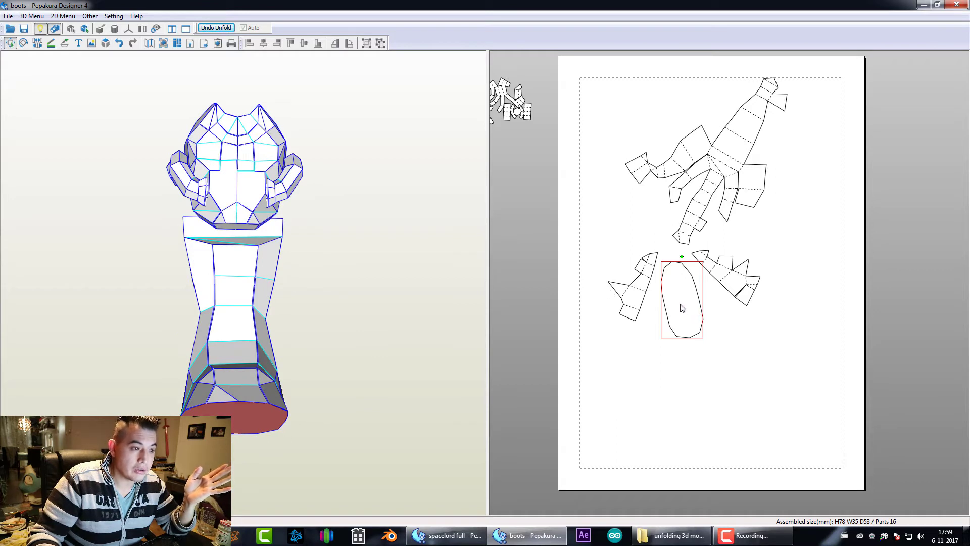
drag(682, 304, 425, 151)
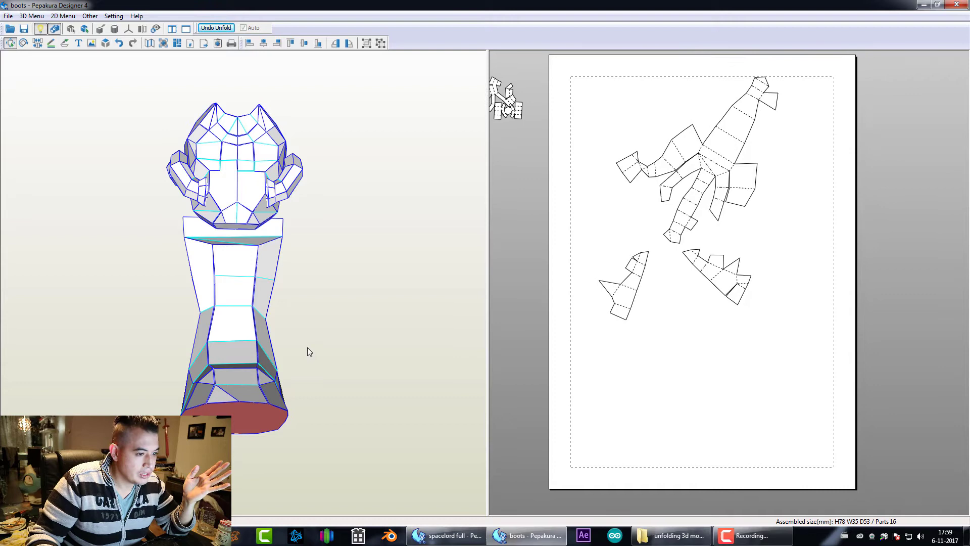
drag(308, 347, 353, 355)
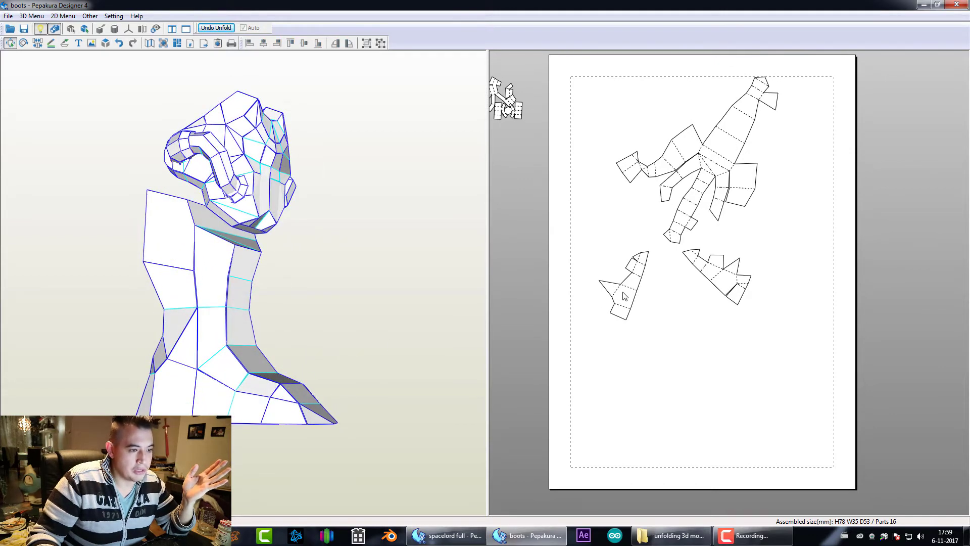
- Rotate the lower-left side piece about 60° to lie level, then select the upper shaft part
click(617, 297)
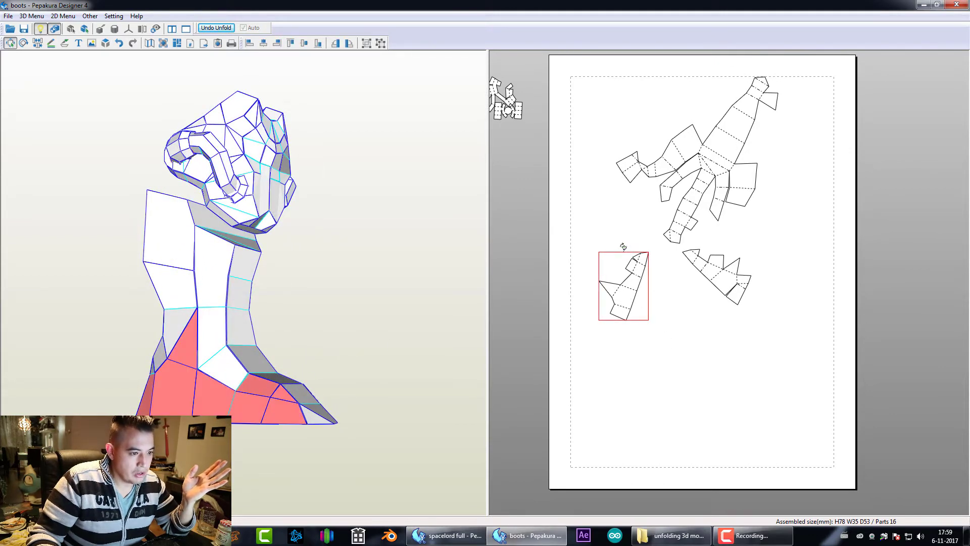
mouse_move(624, 247)
mouse_down()
mouse_move(651, 266)
mouse_move(623, 247)
mouse_up()
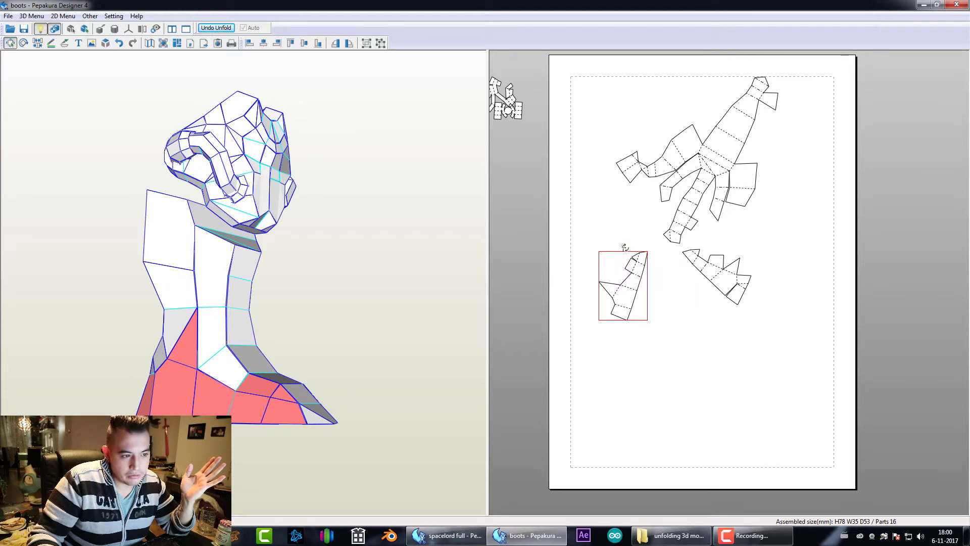
mouse_move(623, 245)
mouse_down()
mouse_move(655, 270)
mouse_move(625, 252)
mouse_up()
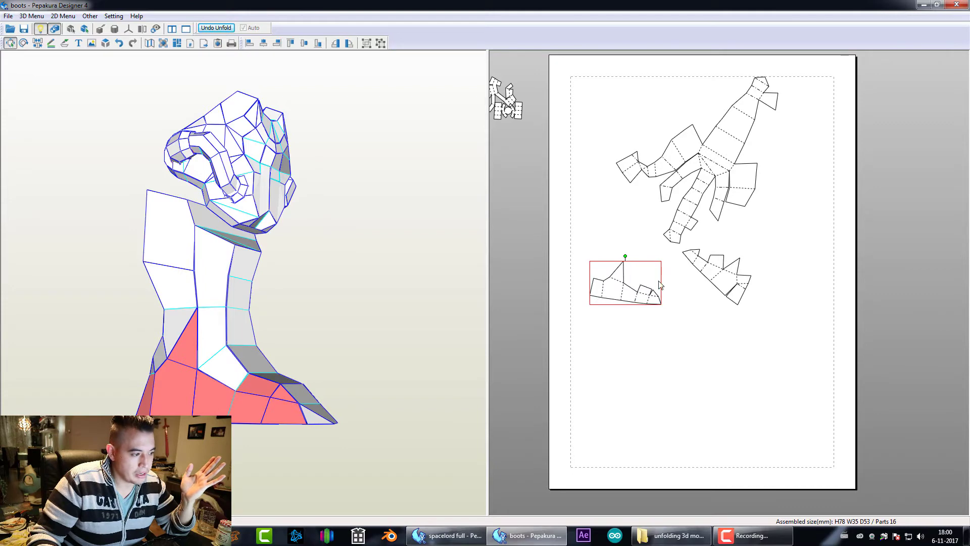
drag(252, 419, 284, 421)
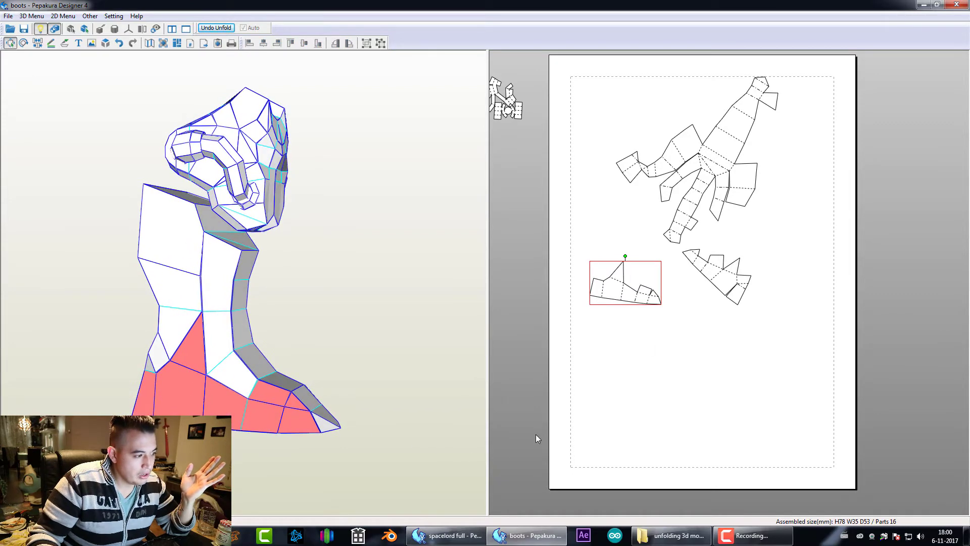
click(221, 362)
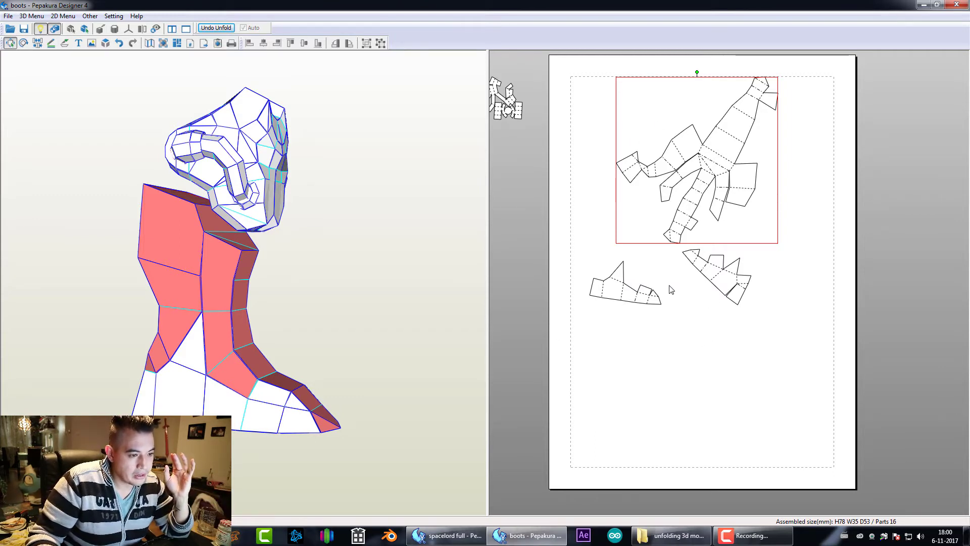
- Cut a small flap off the large leg piece and join it onto the lower-left foot piece
right_drag(671, 289, 672, 291)
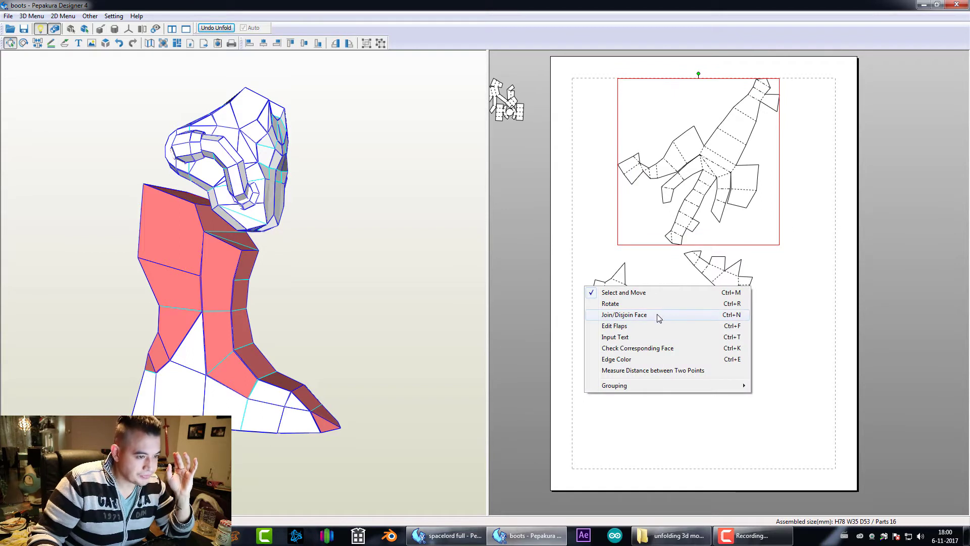
click(659, 315)
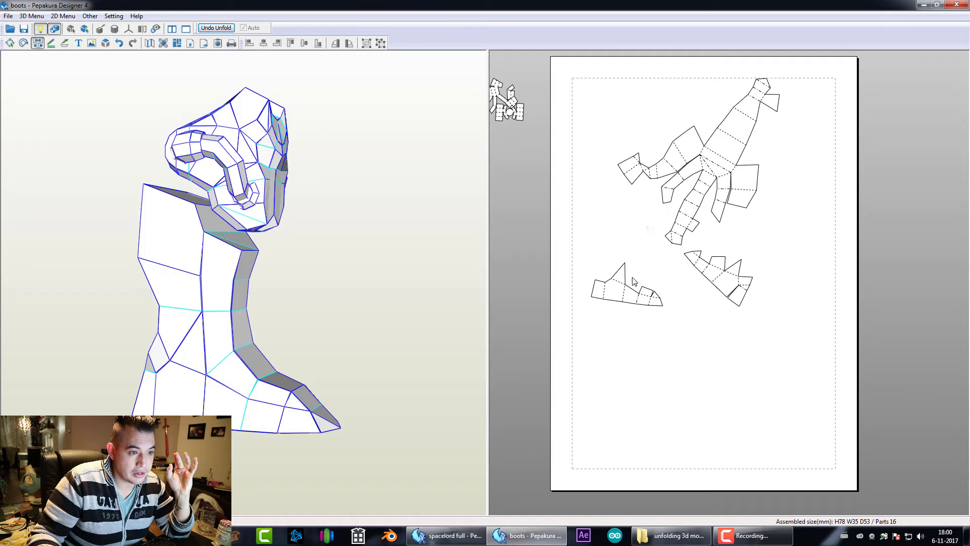
click(682, 180)
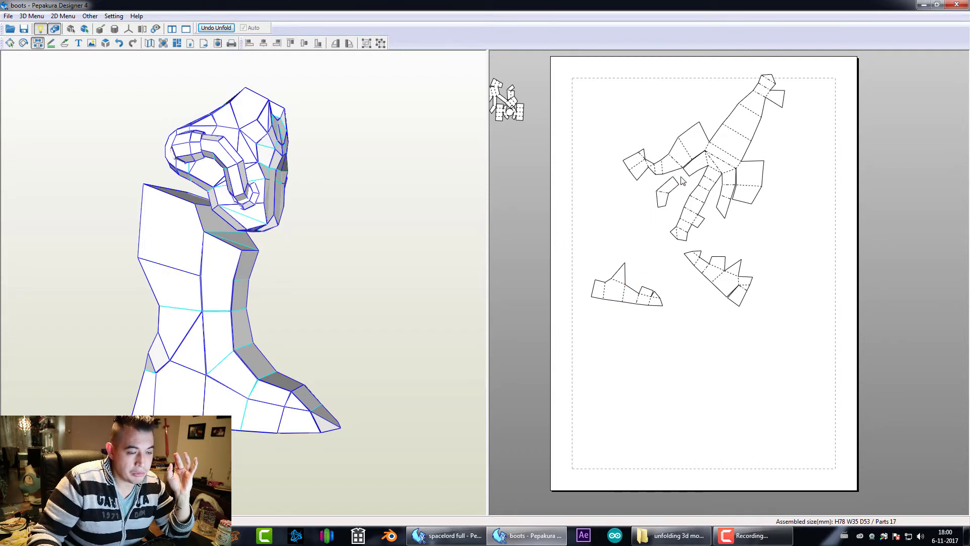
click(635, 292)
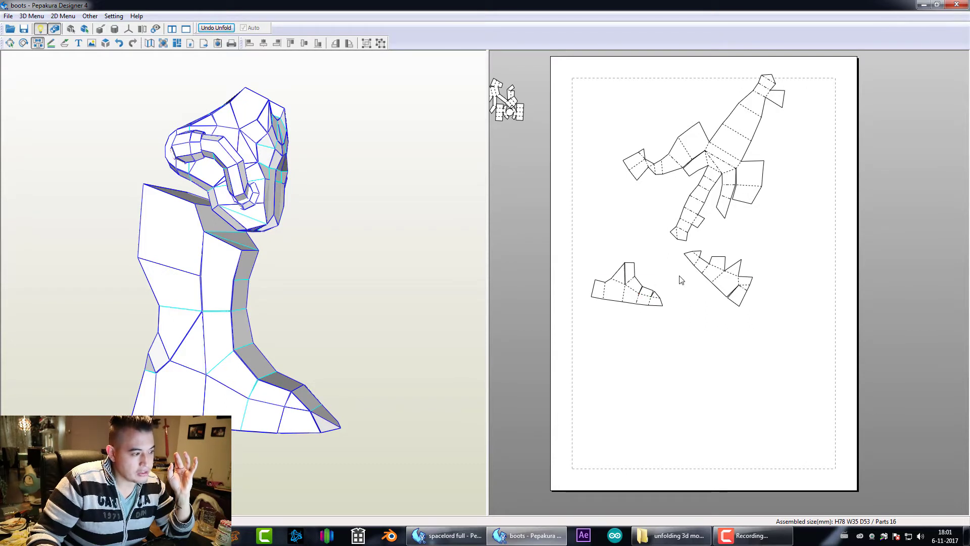
right_click(680, 281)
click(632, 285)
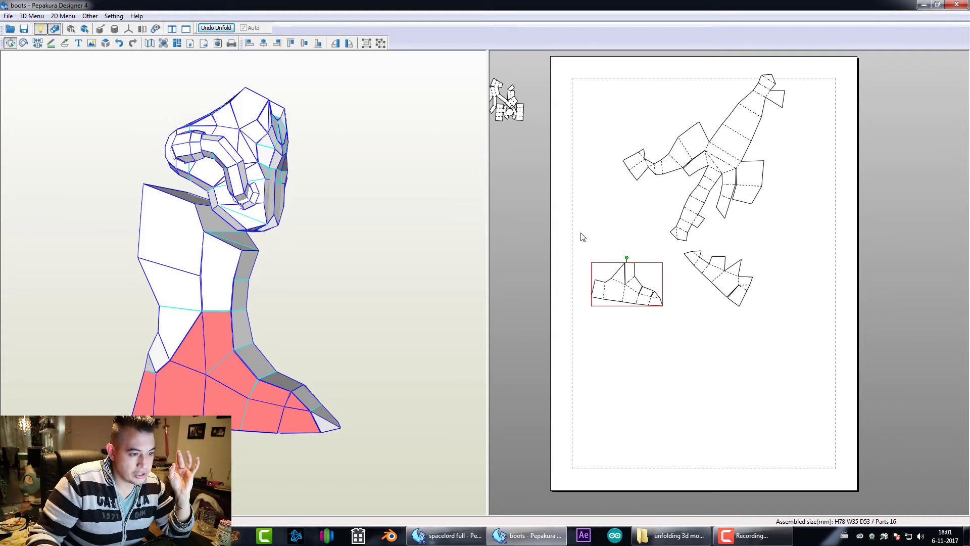
- Split another flap off the leg piece and attach part of it to the foot piece
right_click(498, 233)
click(543, 261)
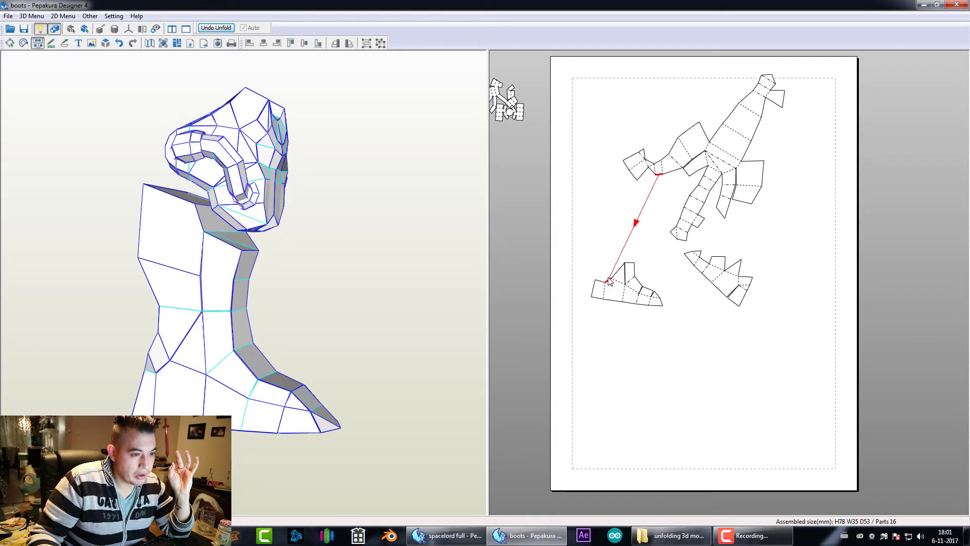
click(677, 167)
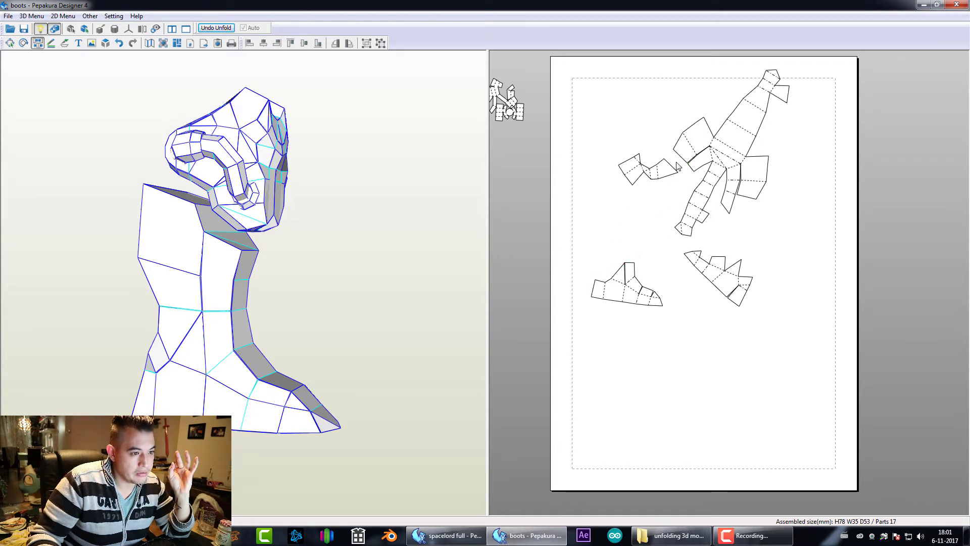
click(651, 175)
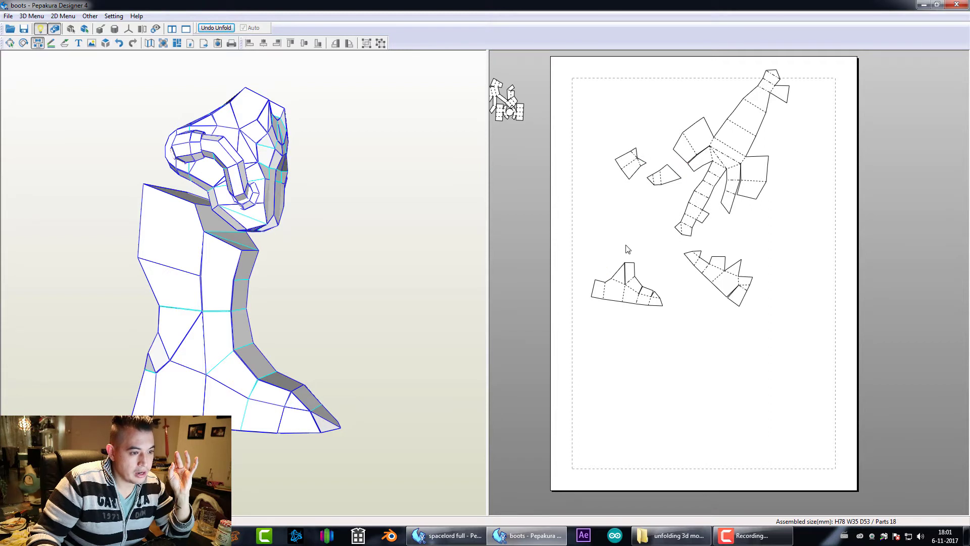
click(612, 275)
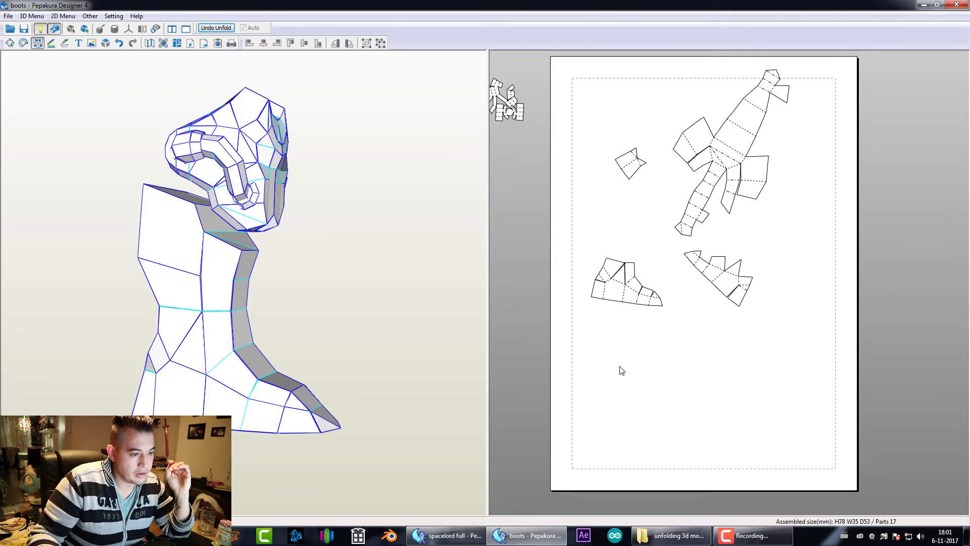
- Move the foot piece lower on the page and rotate it so its bottom sits level
right_click(623, 375)
click(623, 384)
drag(635, 289, 641, 328)
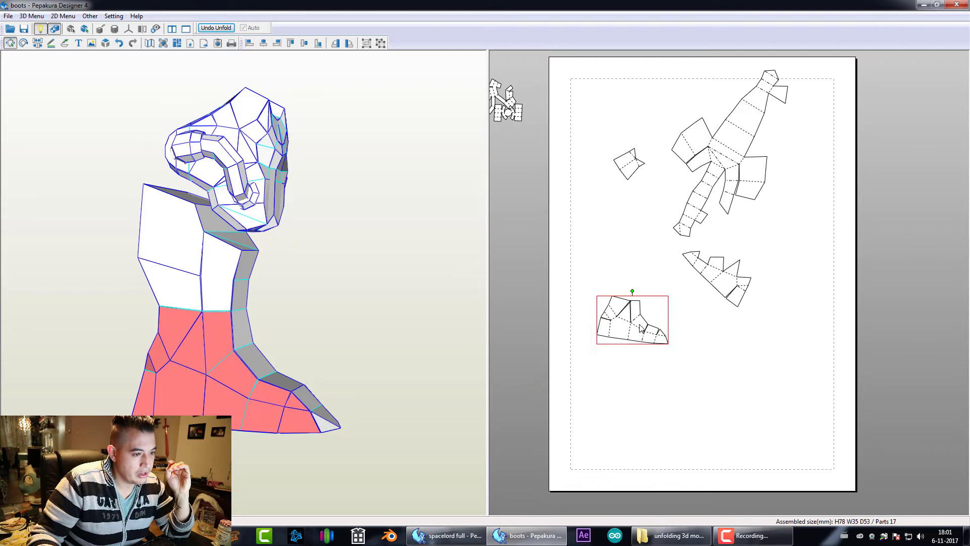
mouse_move(632, 291)
mouse_down()
mouse_move(619, 283)
mouse_move(624, 292)
mouse_up()
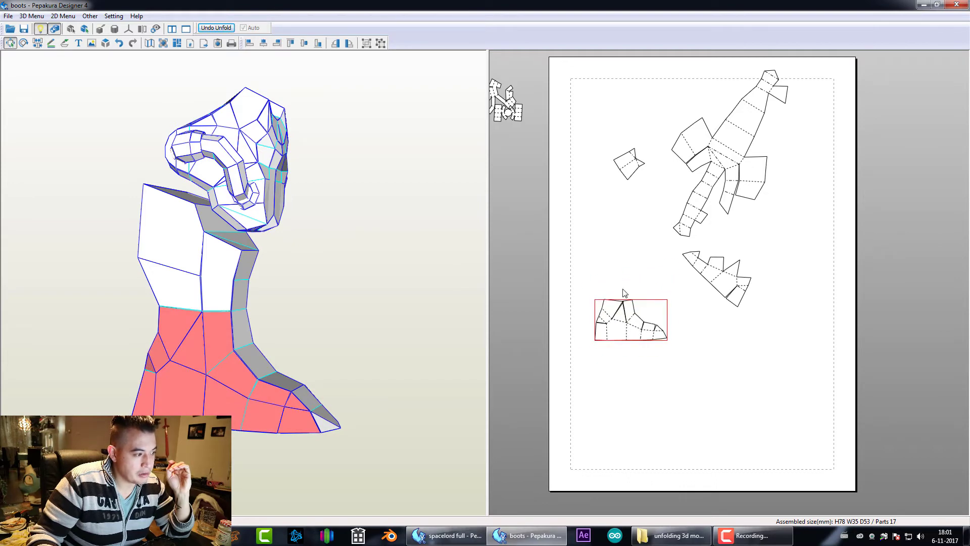
drag(266, 376, 221, 303)
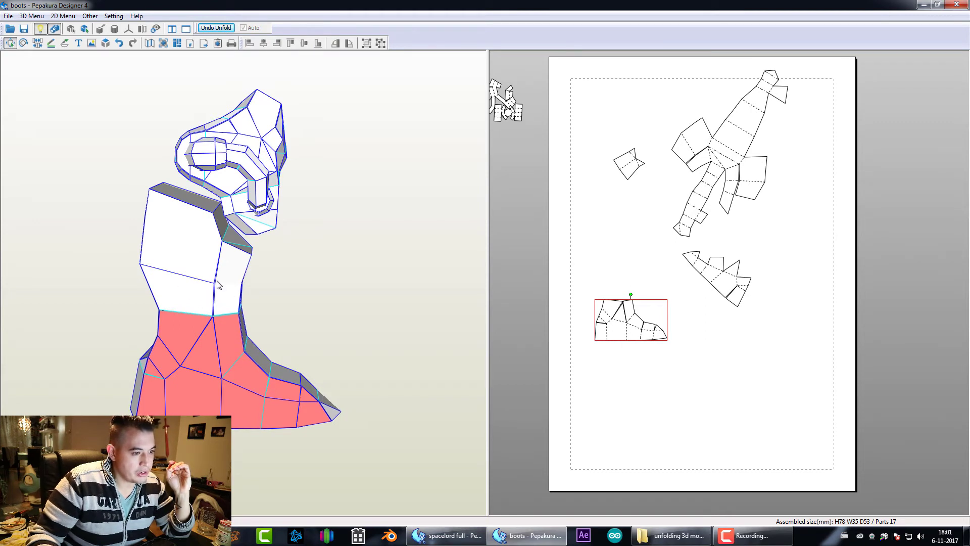
- Cut the pentagon upper side panel from the leg piece and move it to the page's left
right_click(610, 252)
click(607, 271)
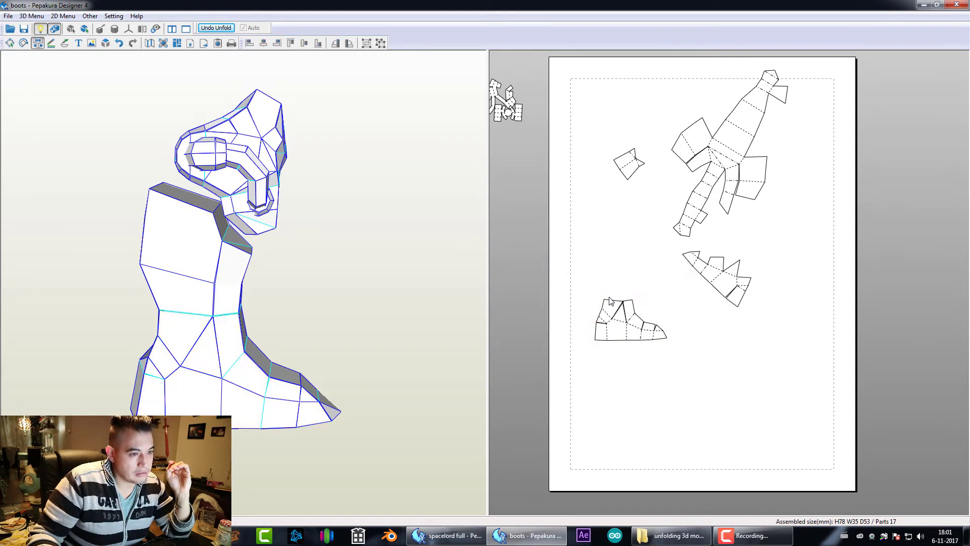
click(710, 148)
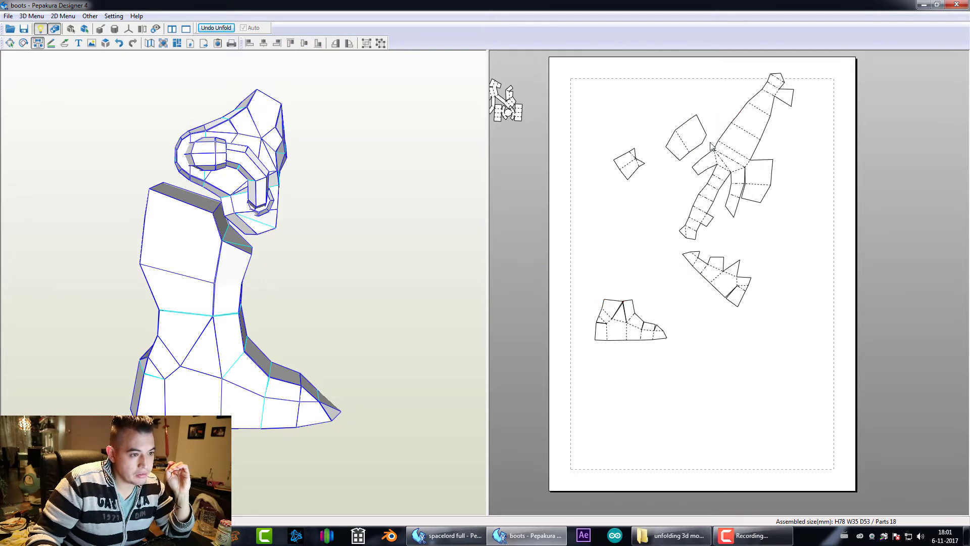
right_click(659, 205)
click(659, 205)
drag(686, 137, 599, 215)
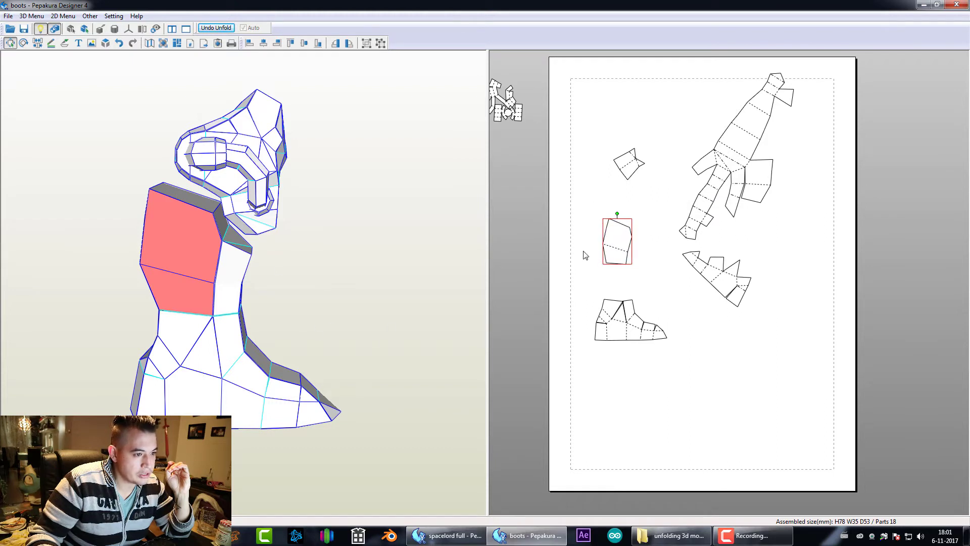
- Move a flap onto the side panel, then join the panel to the foot piece and split it off again
right_click(537, 206)
click(591, 234)
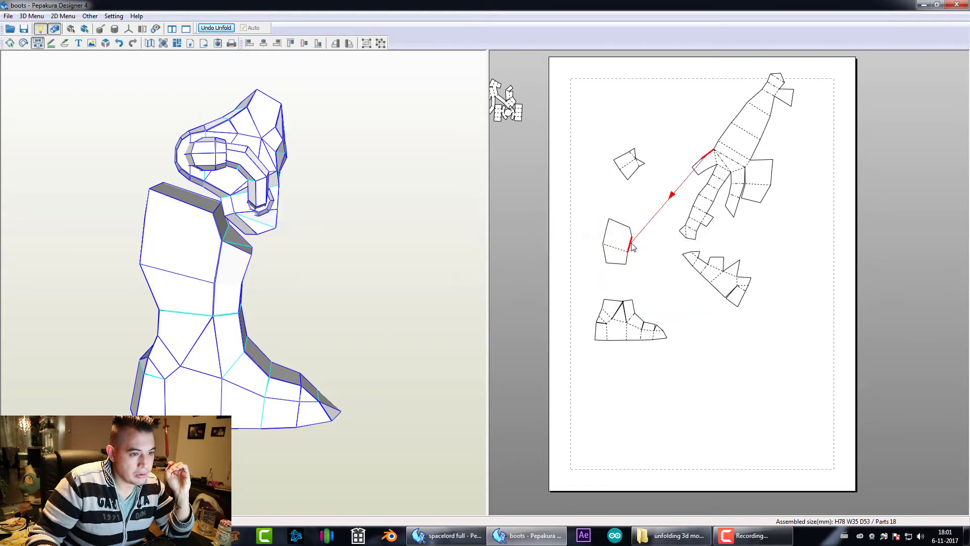
click(716, 161)
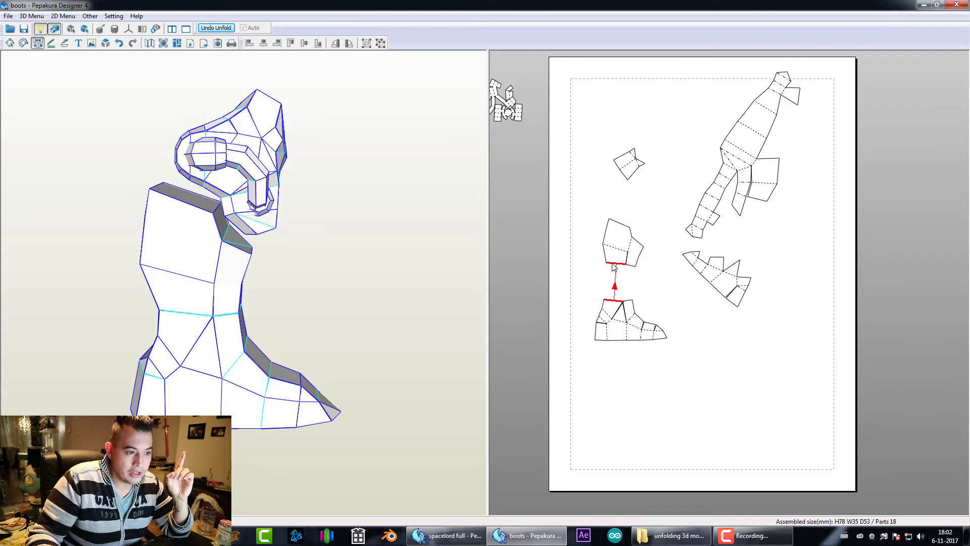
click(615, 267)
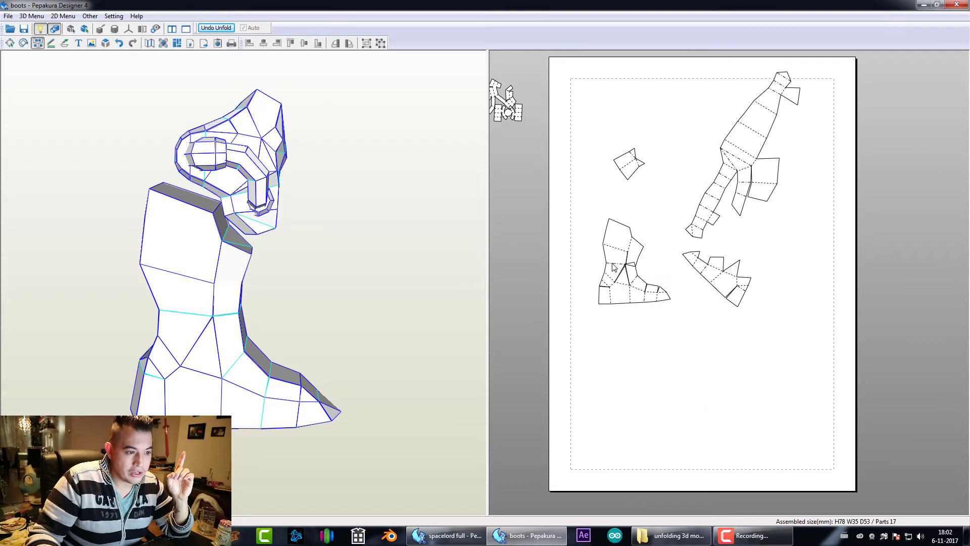
right_click(637, 269)
key(Escape)
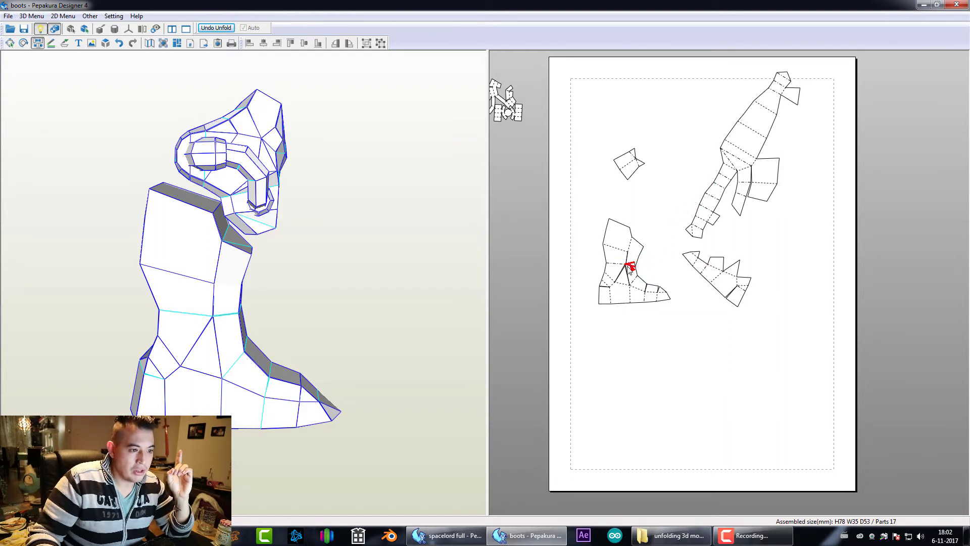
click(620, 264)
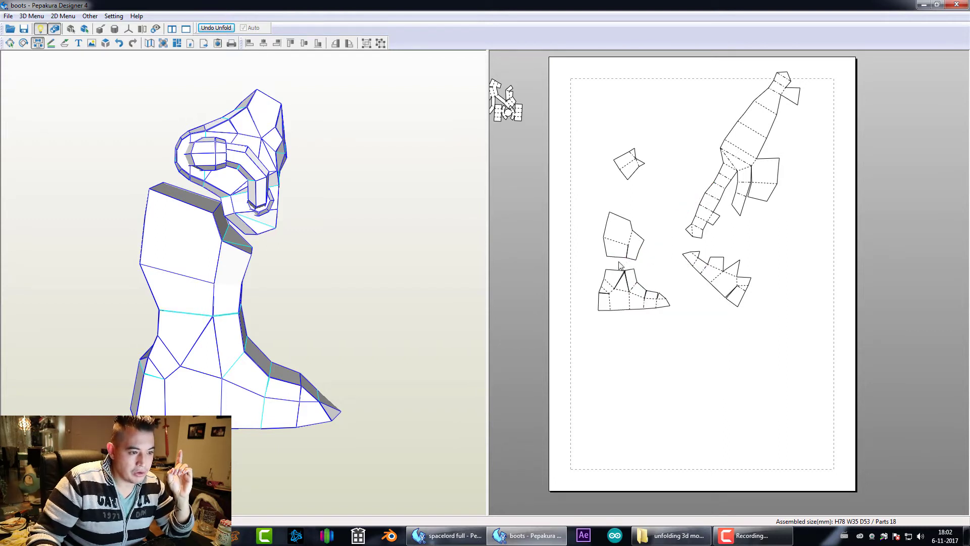
- Slide and slightly rotate the side panel into place just above the foot piece
right_click(646, 266)
click(650, 264)
drag(623, 239, 620, 253)
mouse_move(624, 215)
mouse_down()
mouse_move(614, 248)
mouse_move(619, 221)
mouse_up()
drag(619, 254, 621, 233)
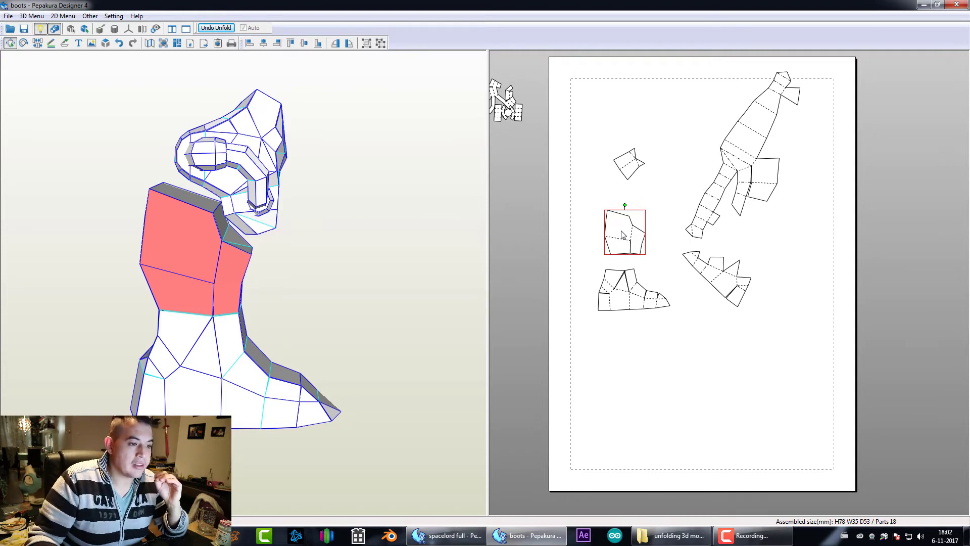
- Select the foot, side panel, ankle and upper leg faces to compare the pieces with the 3D model
click(657, 262)
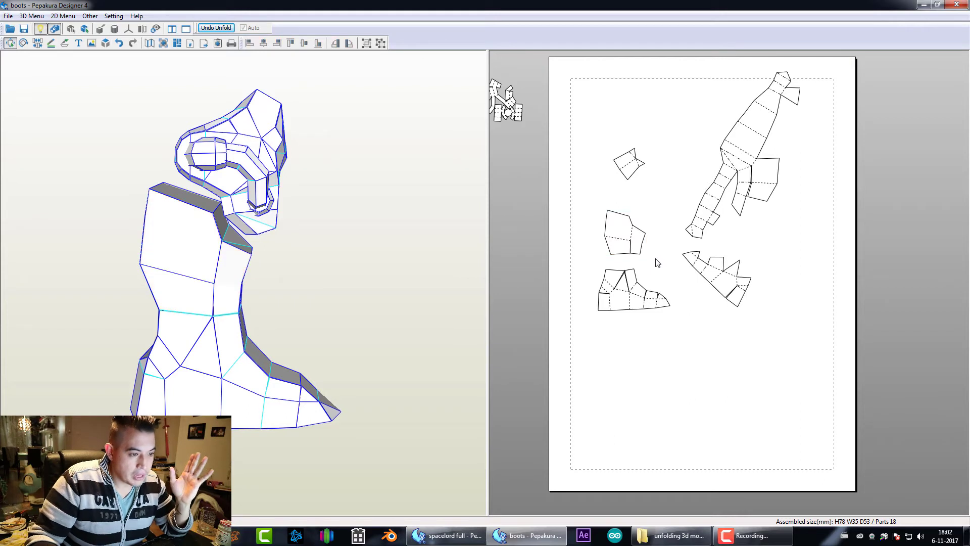
click(621, 285)
click(623, 243)
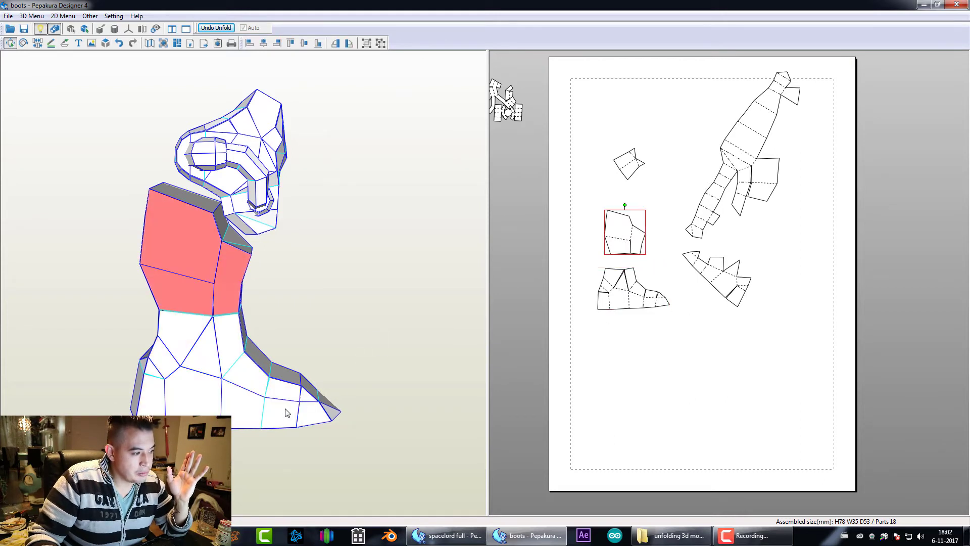
click(241, 397)
click(219, 297)
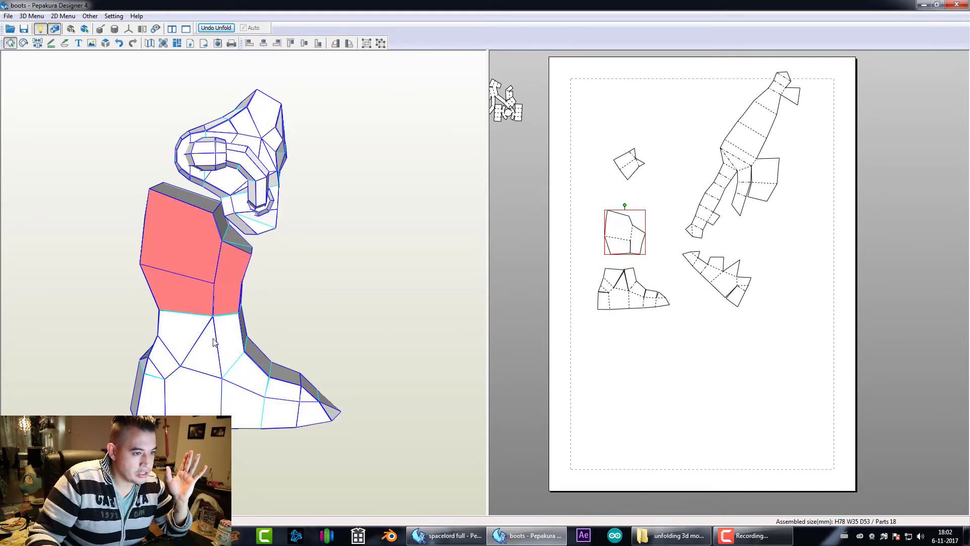
click(214, 341)
click(202, 305)
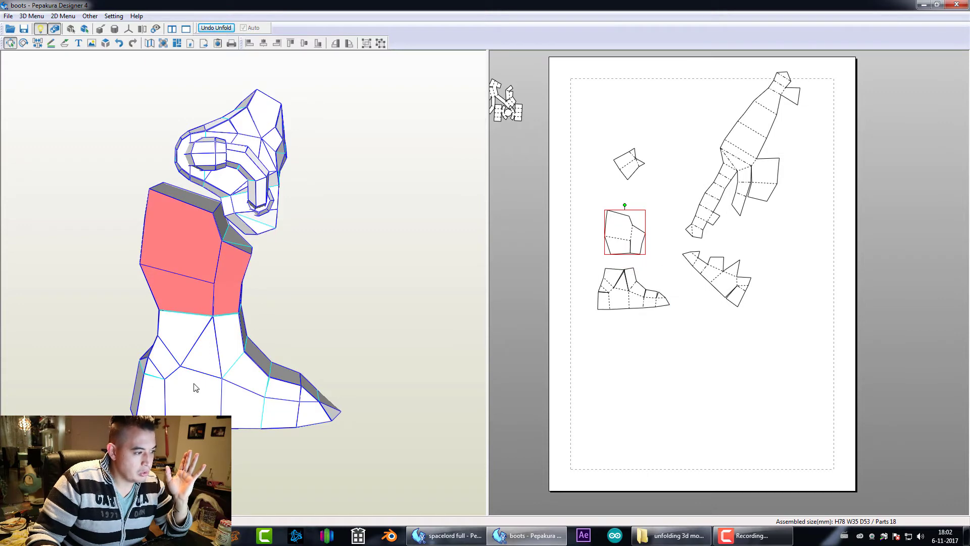
drag(196, 387, 256, 387)
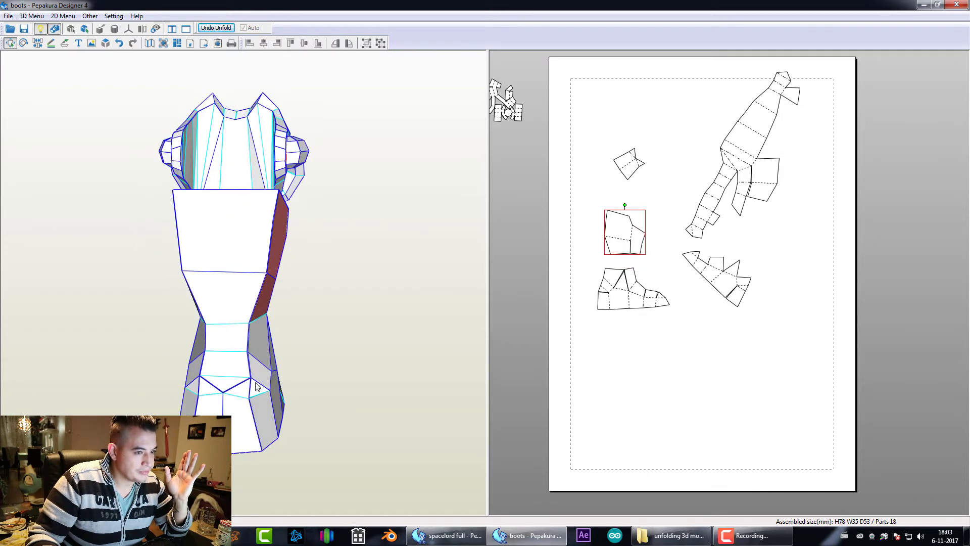
click(242, 284)
mouse_move(239, 251)
mouse_down()
mouse_move(232, 294)
mouse_move(288, 277)
mouse_move(313, 253)
mouse_move(218, 261)
mouse_move(253, 267)
mouse_move(239, 260)
mouse_up()
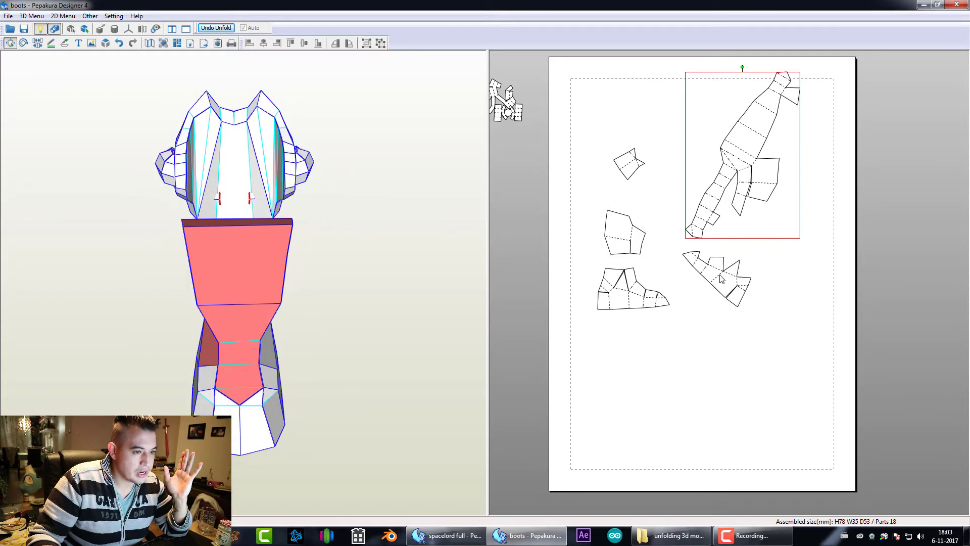
- Drag the spiky piece to the page's lower right and swing the long leg piece upright
drag(721, 279, 803, 322)
drag(748, 151, 739, 165)
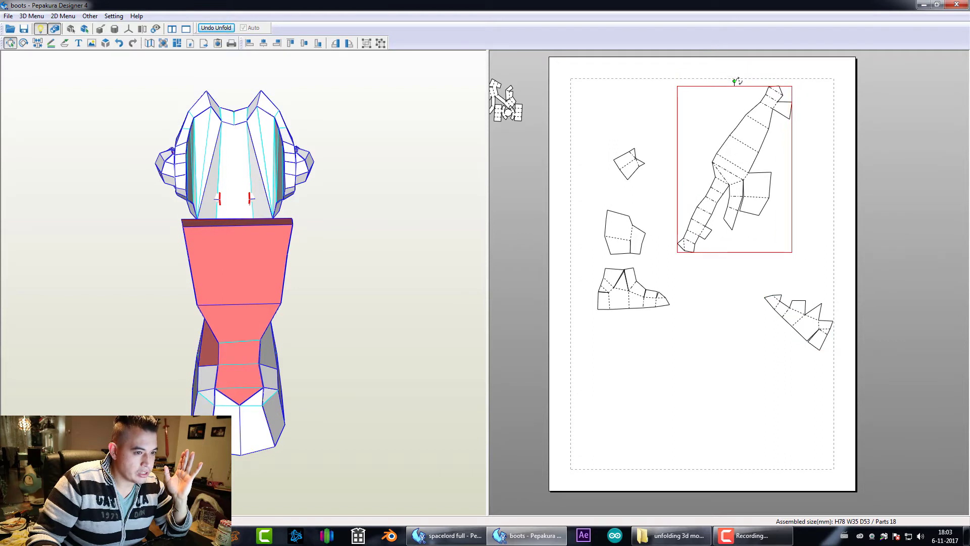
drag(739, 81, 753, 197)
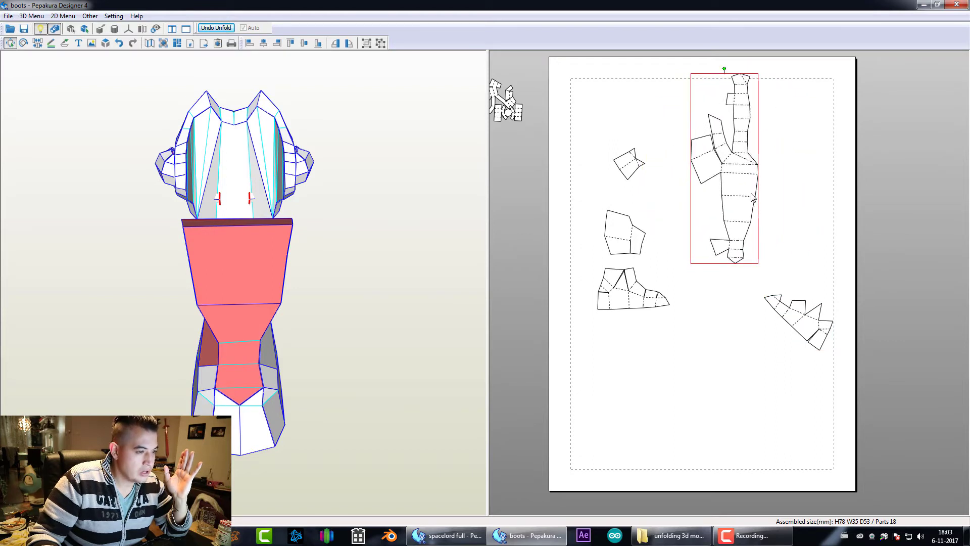
right_drag(752, 197, 742, 207)
- Split the leg piece along an edge, detach the rectangle, and reposition the lower leg section
right_click(706, 186)
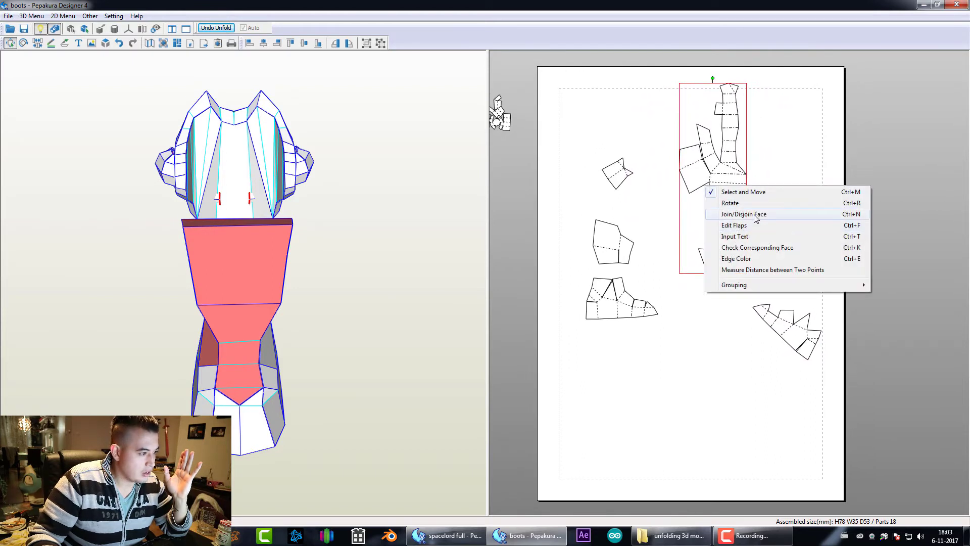
click(756, 214)
click(733, 185)
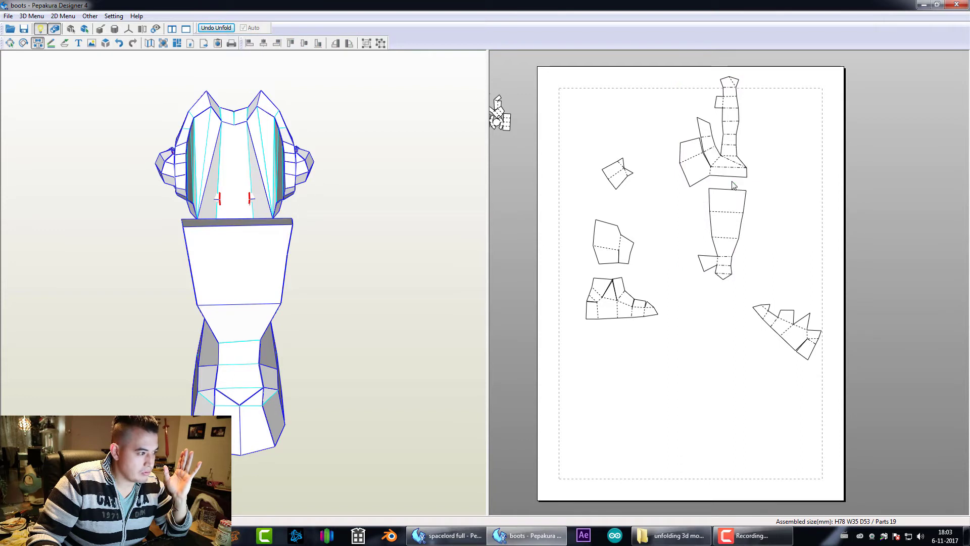
click(731, 213)
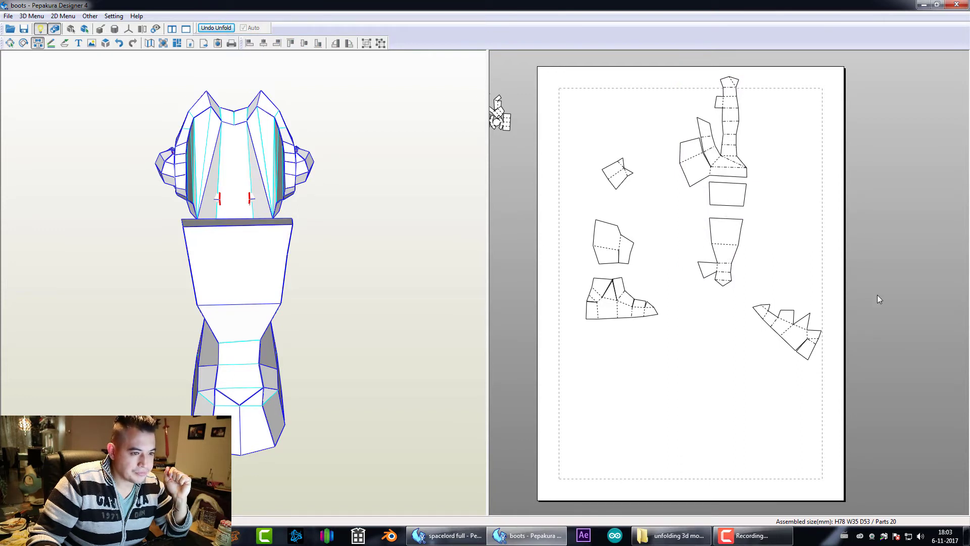
right_click(694, 242)
click(776, 246)
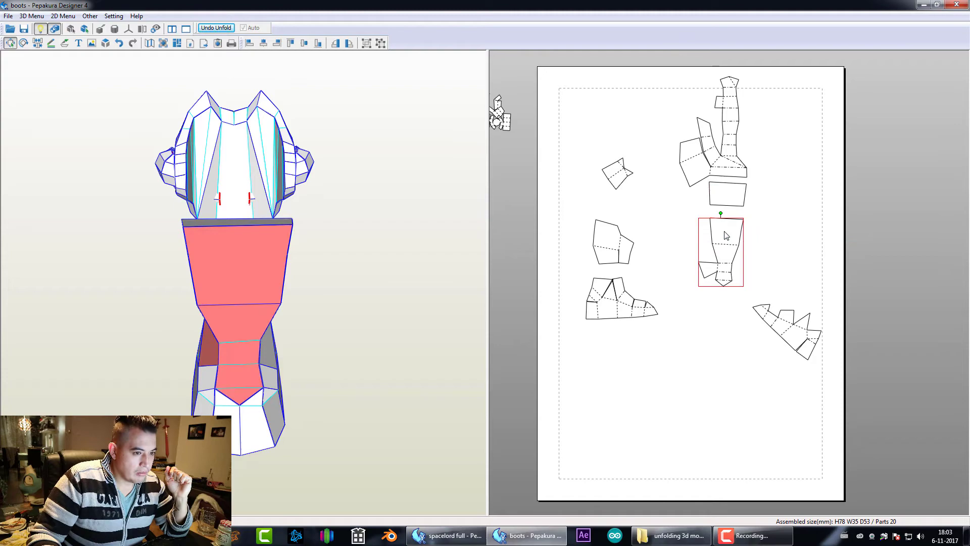
mouse_move(729, 223)
mouse_down()
mouse_move(733, 242)
mouse_move(730, 227)
mouse_up()
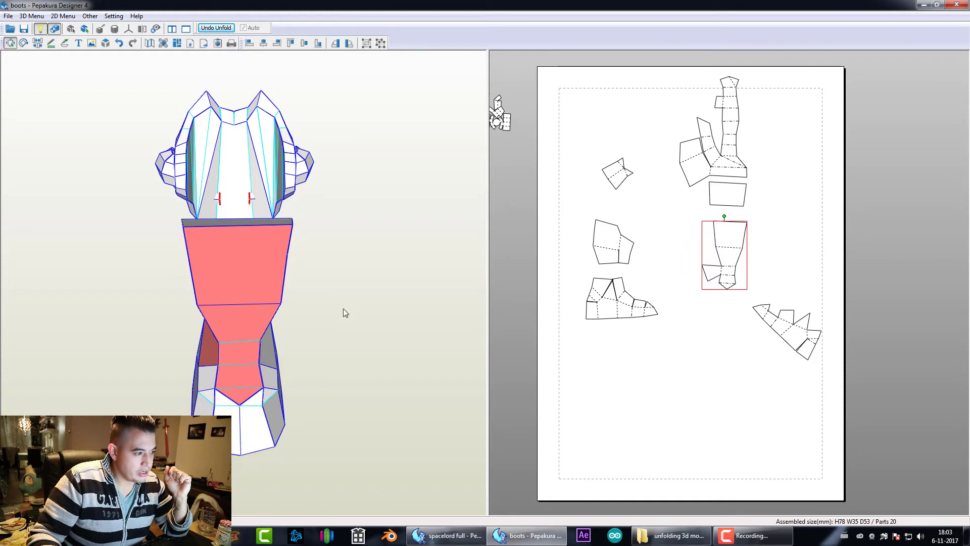
drag(343, 309, 258, 323)
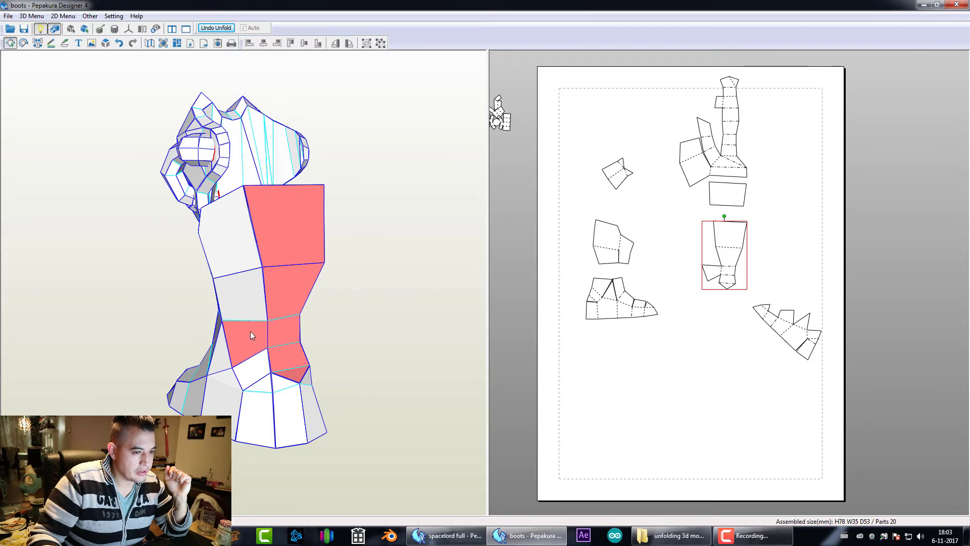
- Split the small triangle off the shin piece and move it to the page's right side
right_click(685, 253)
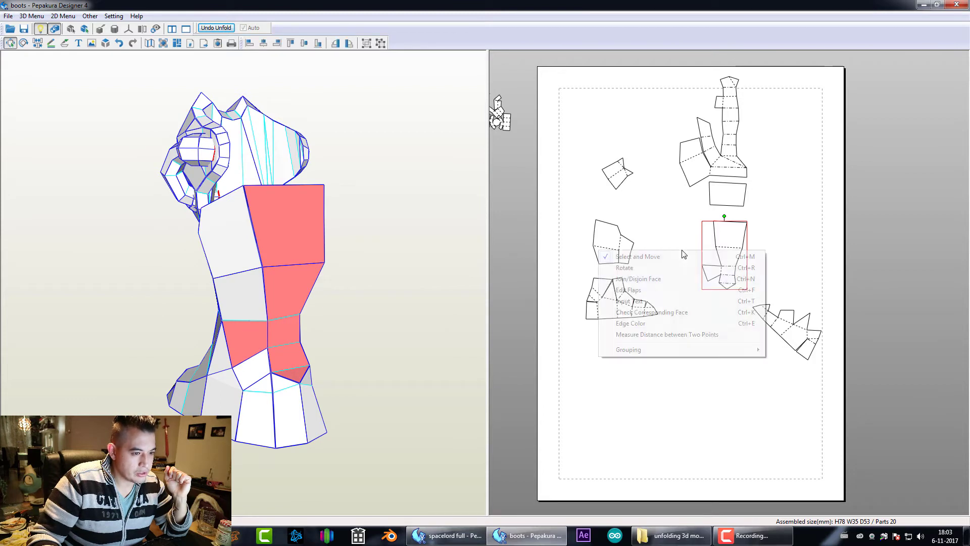
click(670, 281)
click(727, 273)
right_click(711, 298)
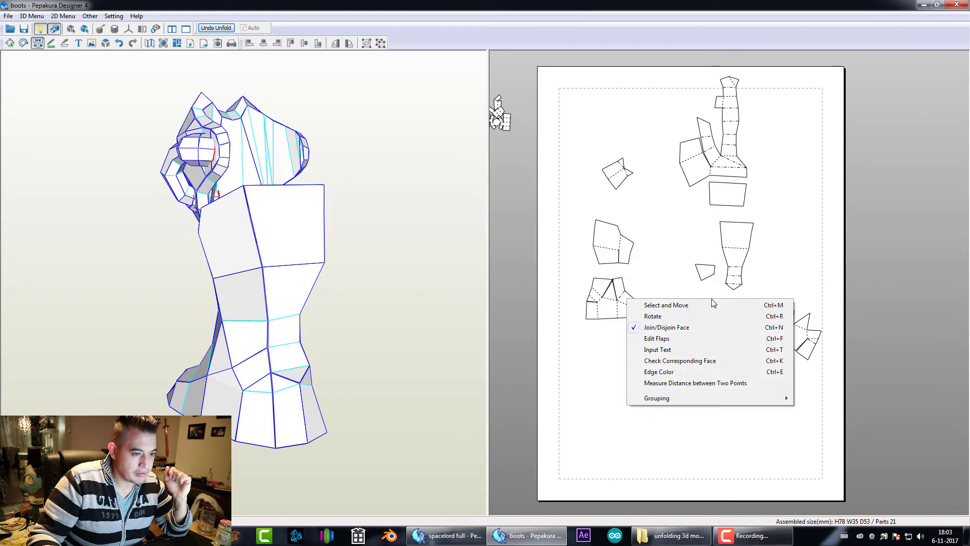
key(Escape)
right_click(623, 284)
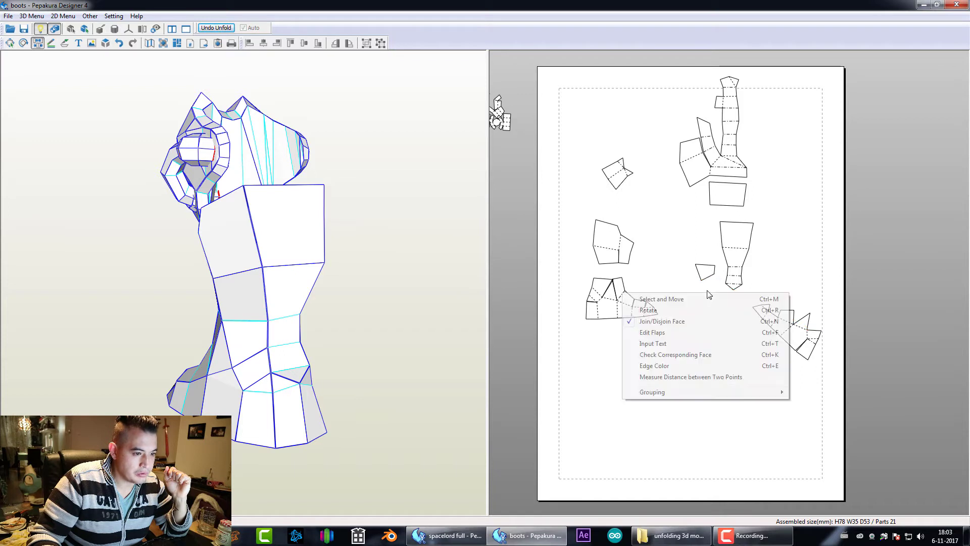
click(652, 295)
drag(706, 272, 811, 268)
drag(745, 249, 712, 246)
- Move the small diamond piece below the shin piece and join it onto the shin
click(314, 432)
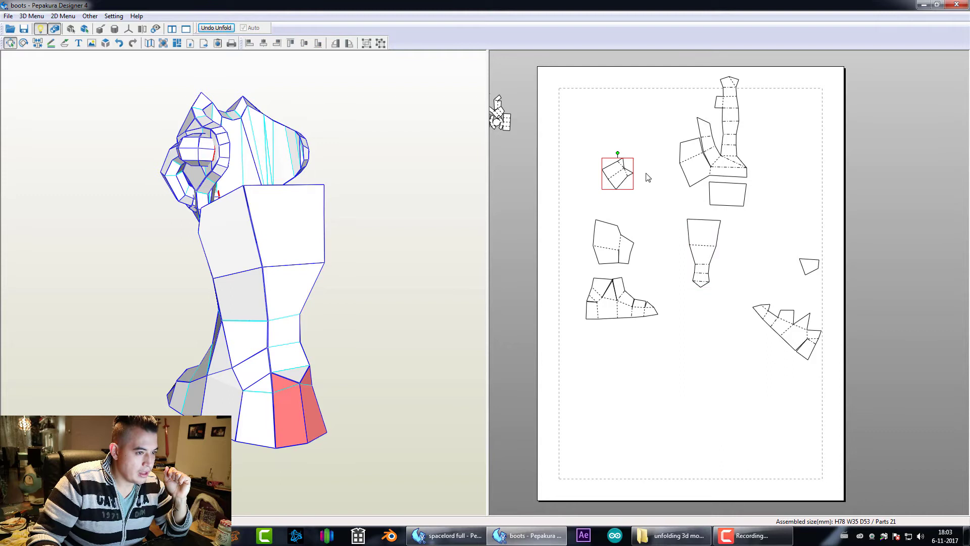
drag(618, 172, 703, 310)
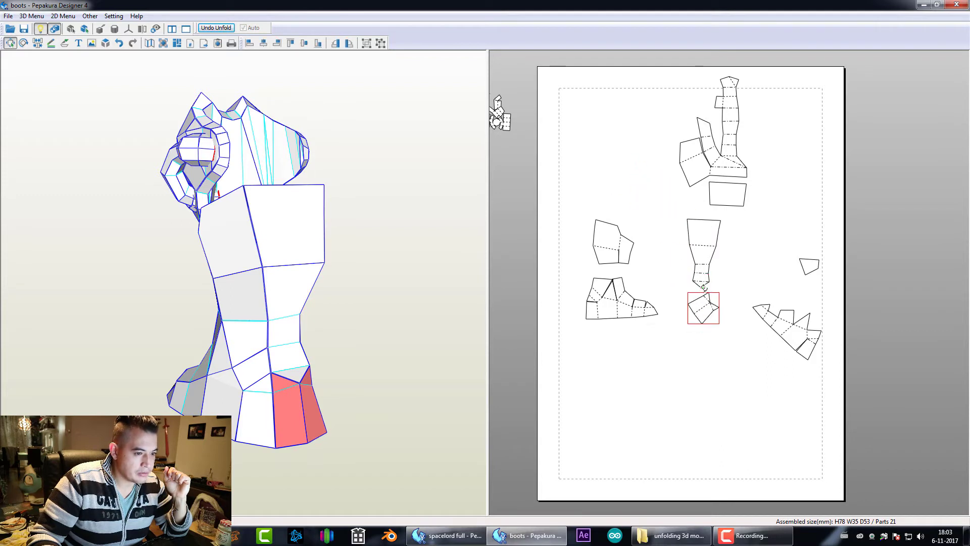
right_click(681, 292)
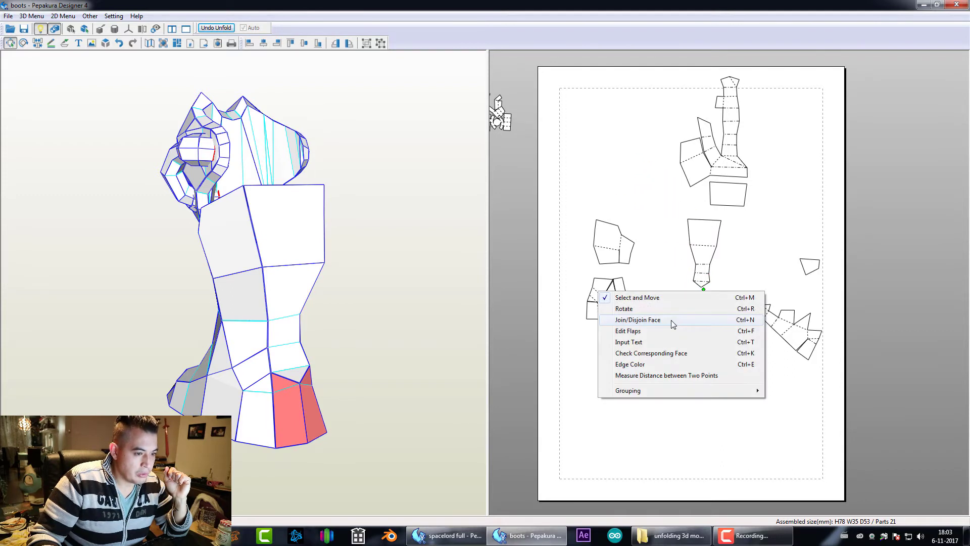
click(673, 323)
click(699, 298)
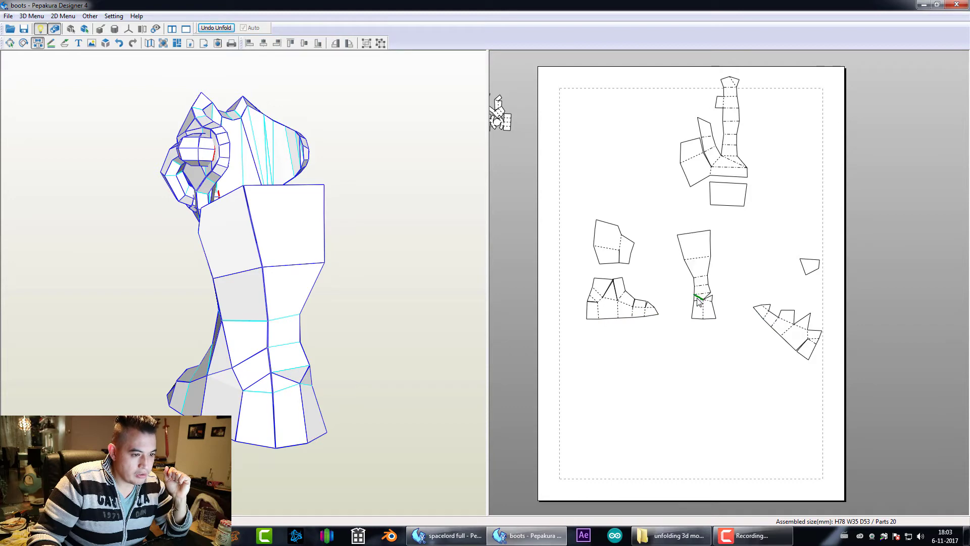
right_click(739, 284)
click(738, 292)
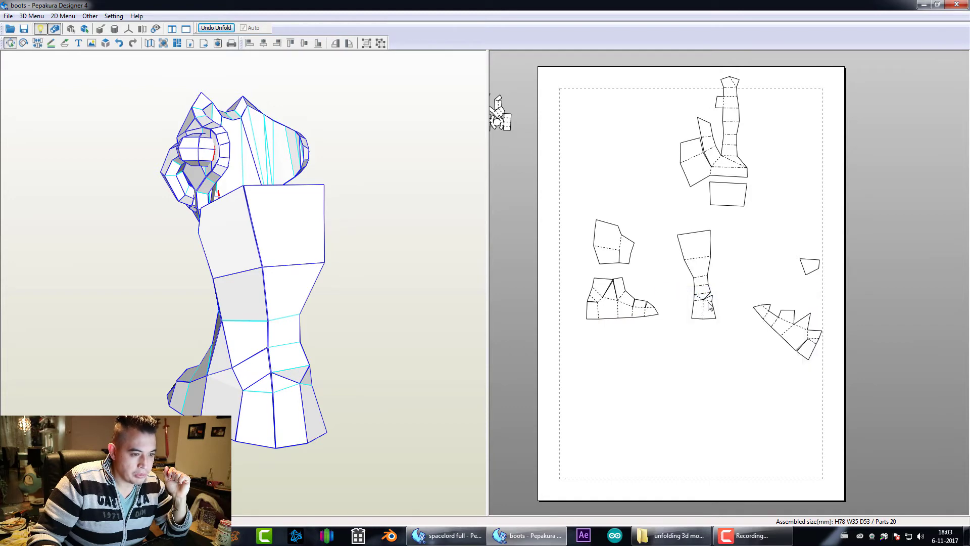
- Split the bottom piece off the shin piece
scroll(709, 305, down, 2)
scroll(667, 337, up, 5)
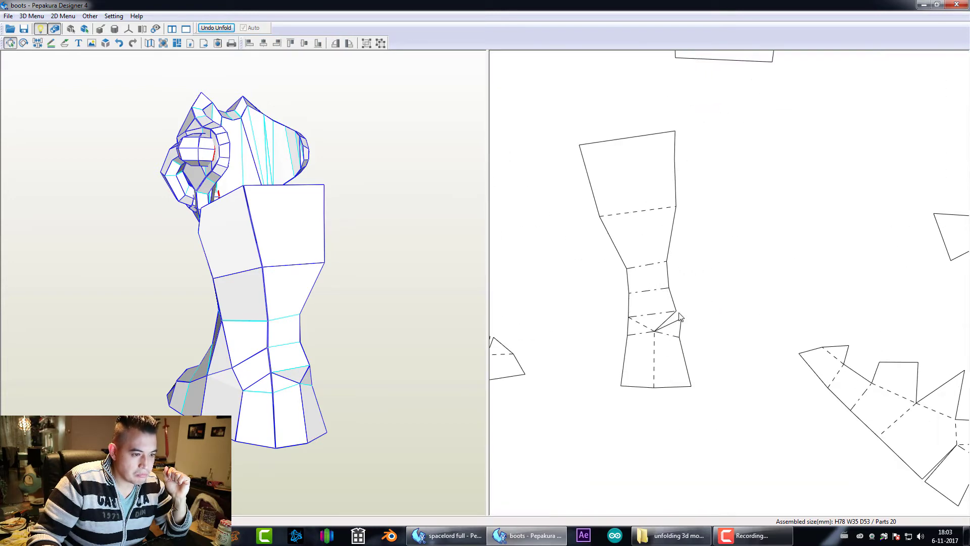
drag(454, 344, 374, 383)
click(667, 348)
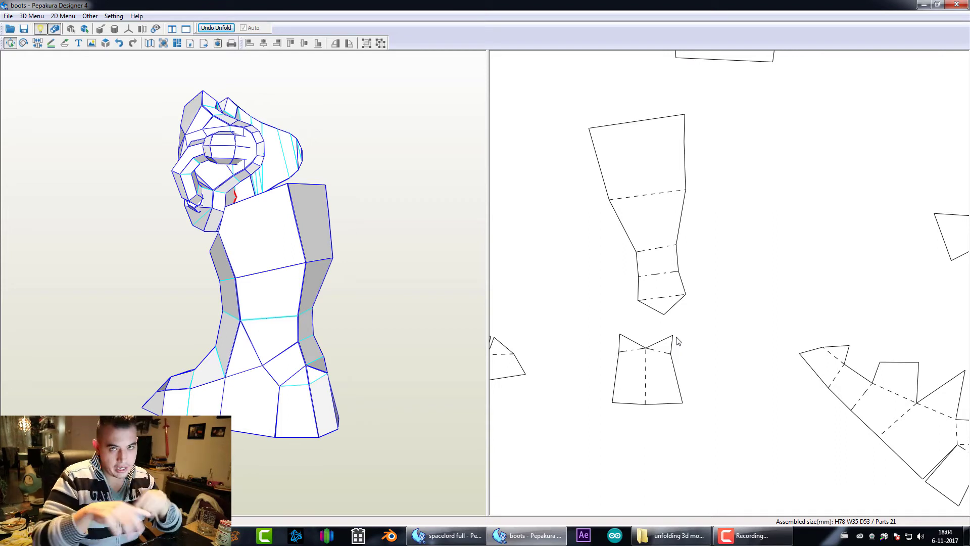
- Move the small bottom piece up-left onto the pattern area
right_click(727, 331)
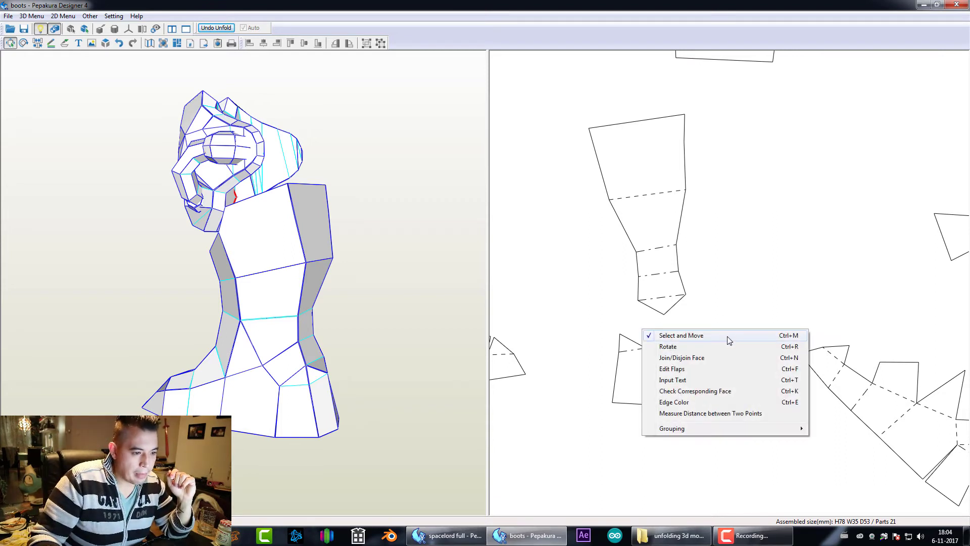
click(726, 337)
scroll(716, 359, up, 1)
scroll(716, 353, down, 3)
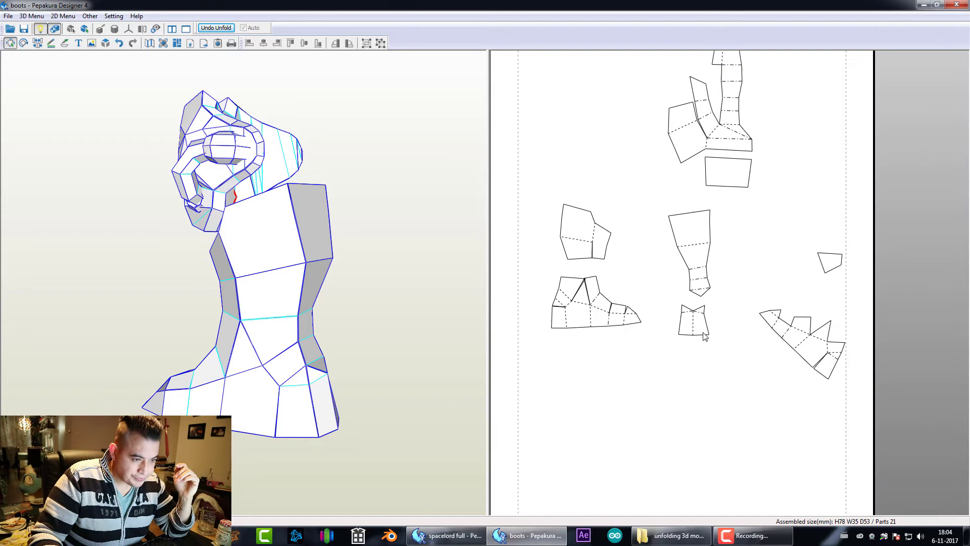
drag(699, 285, 671, 279)
drag(694, 320, 666, 307)
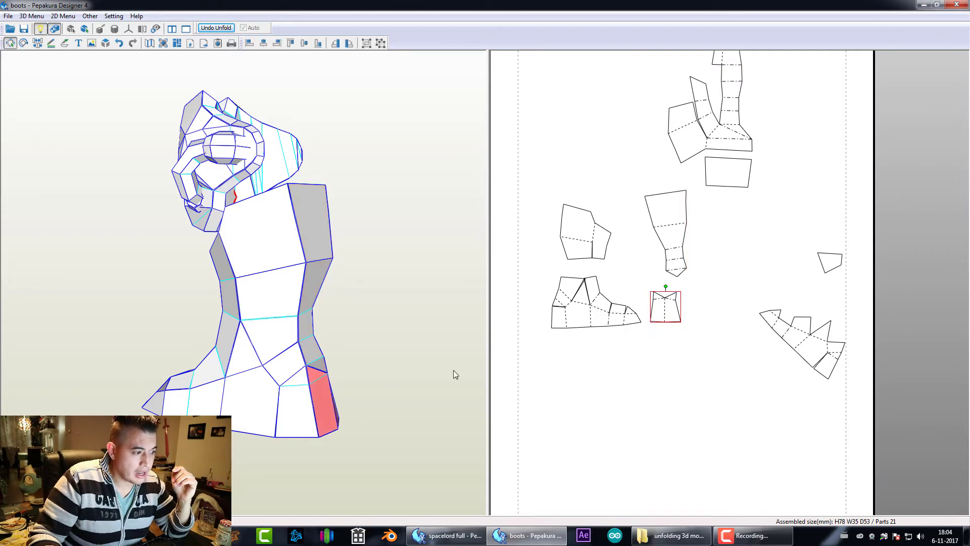
- Pick the boot's lower piece from the model and shift the spiky boot piece up-left
drag(454, 370, 309, 388)
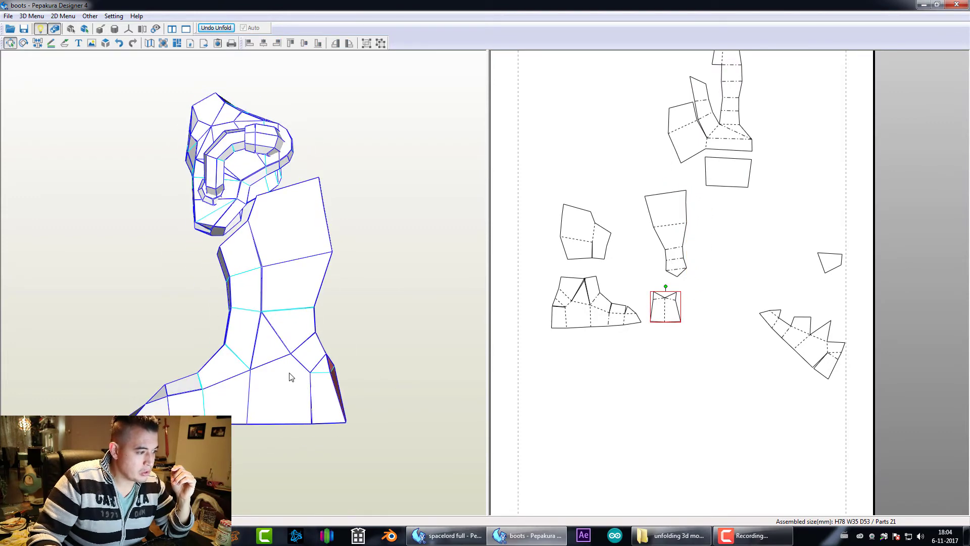
click(291, 376)
drag(795, 338, 761, 273)
drag(255, 368, 283, 383)
- Rework the right boot's edges, joining the upper piece and small flaps onto the boot piece
right_click(691, 371)
click(664, 395)
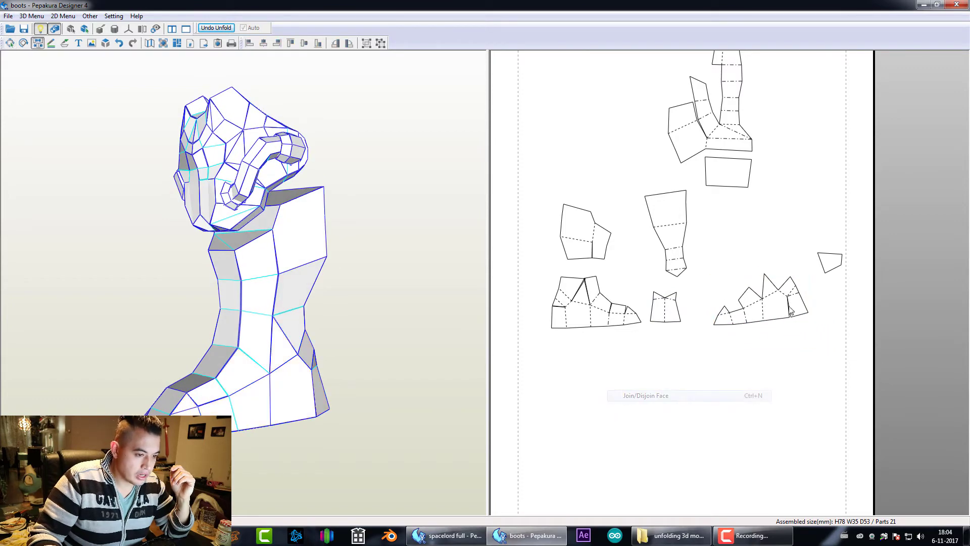
click(741, 312)
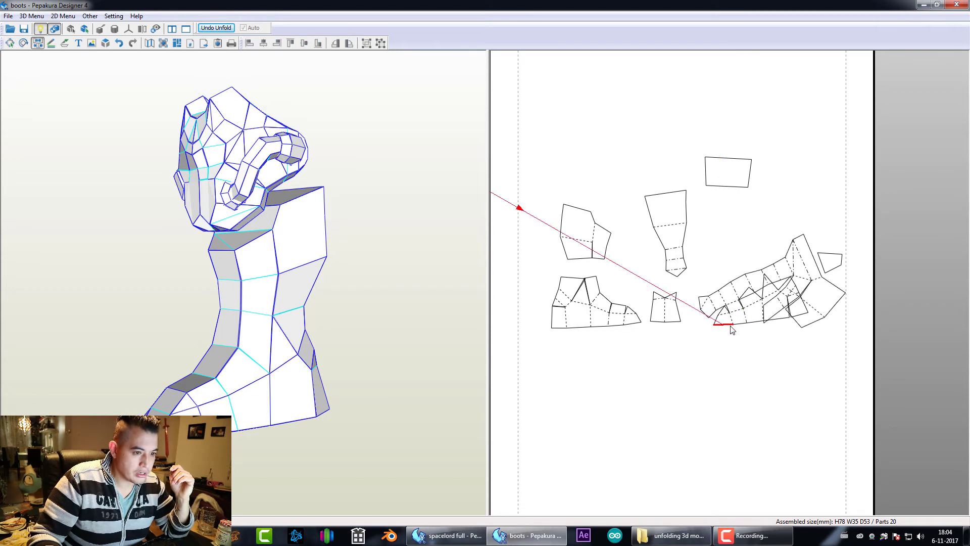
click(732, 329)
scroll(768, 243, up, 3)
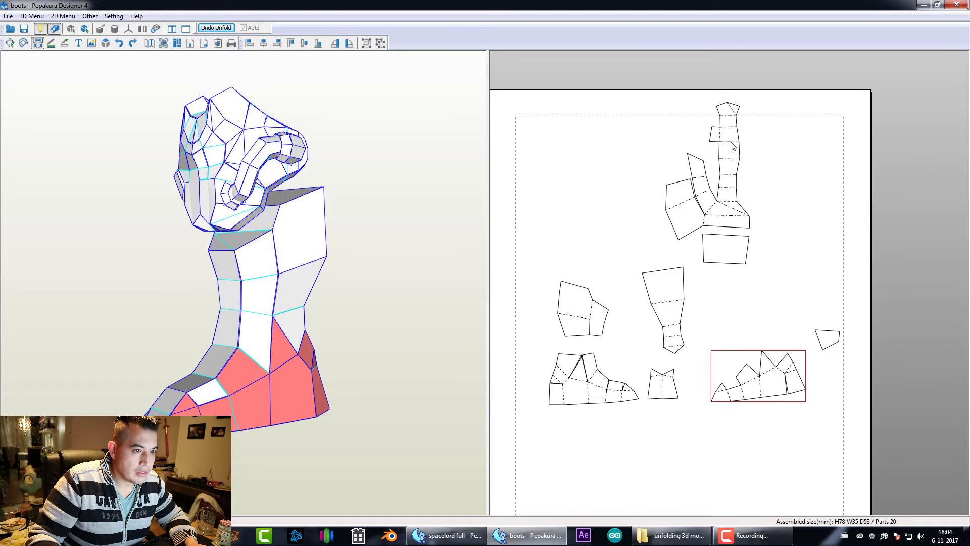
click(721, 140)
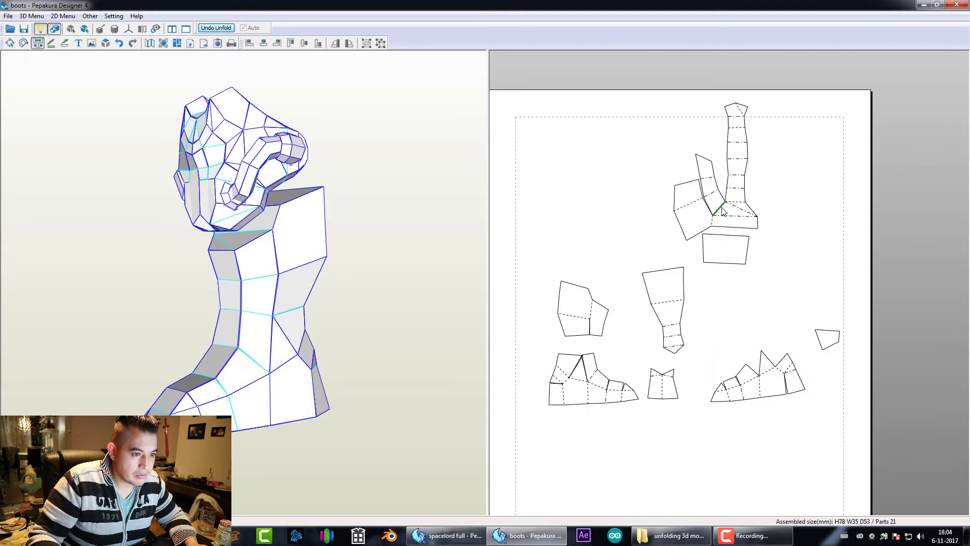
click(752, 359)
click(758, 373)
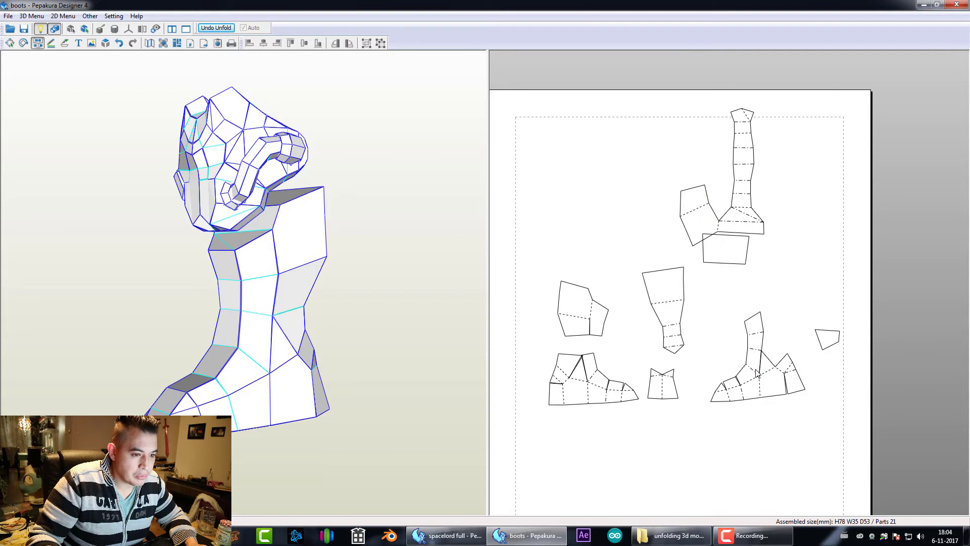
click(771, 362)
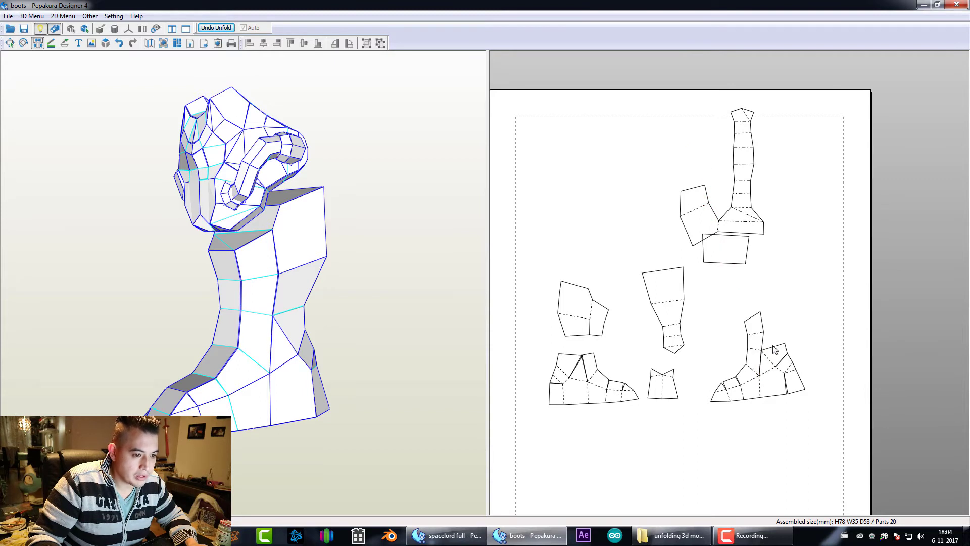
- Separate the upper side part from the boot piece, keeping the side flap on the boot
click(728, 227)
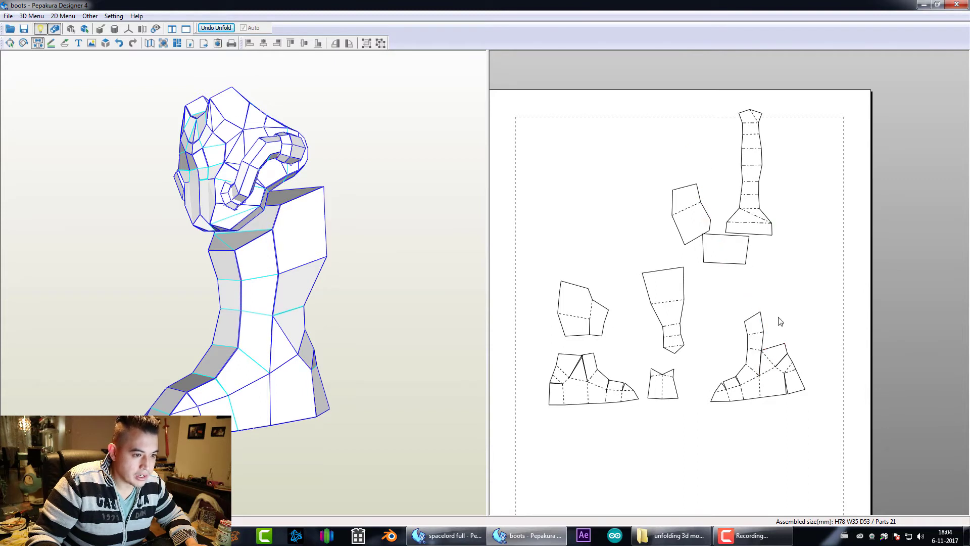
click(781, 347)
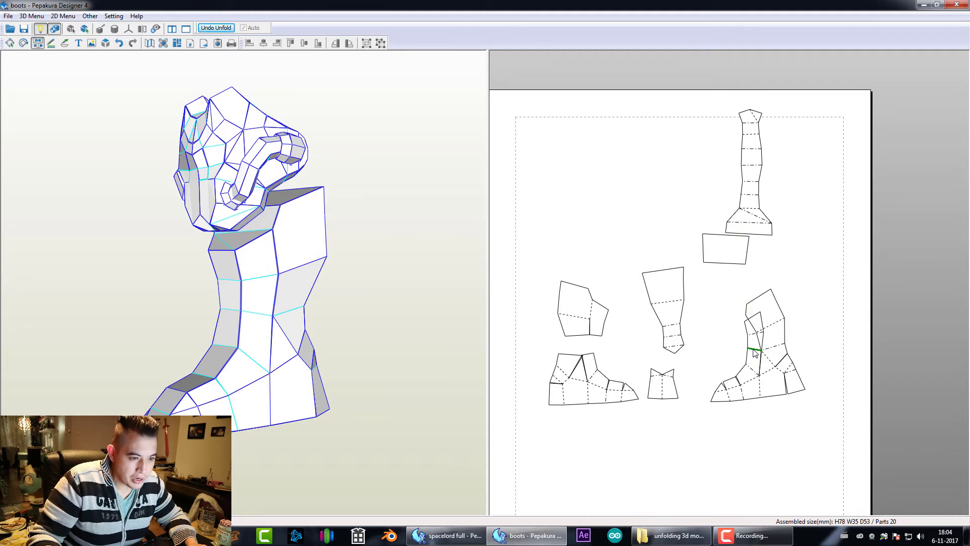
click(755, 349)
click(769, 353)
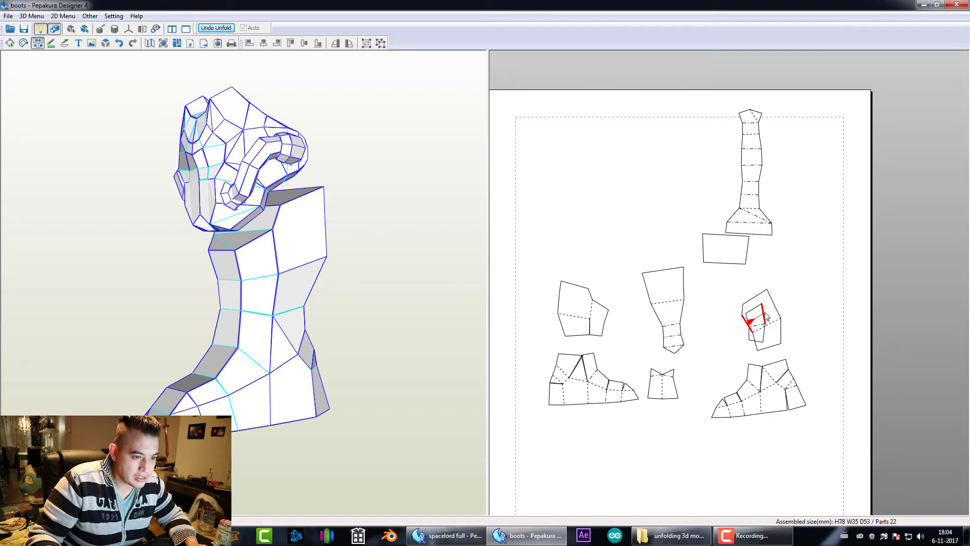
click(759, 315)
- Stack the upper side piece directly above the right boot piece
right_click(731, 329)
click(778, 333)
drag(778, 333, 773, 321)
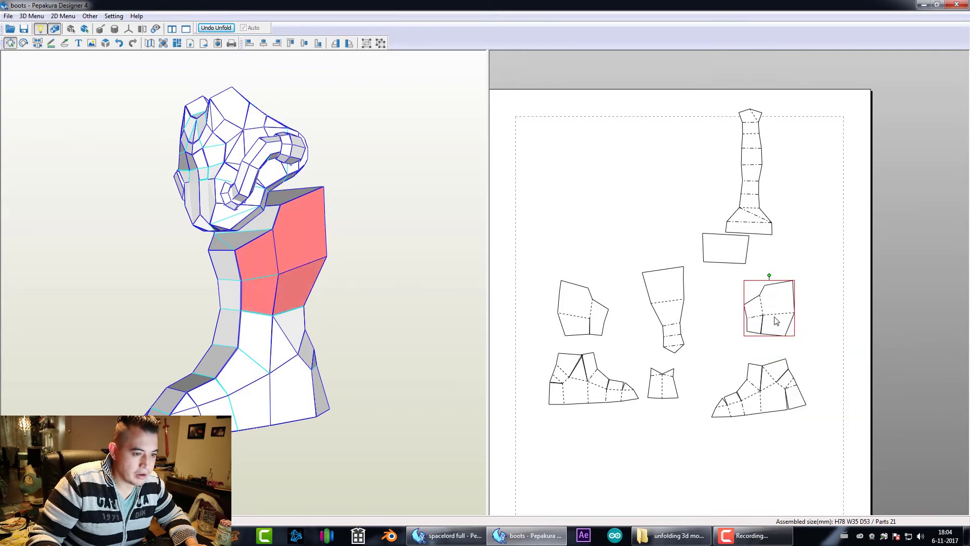
drag(774, 397, 777, 378)
drag(781, 328, 784, 329)
drag(439, 309, 283, 352)
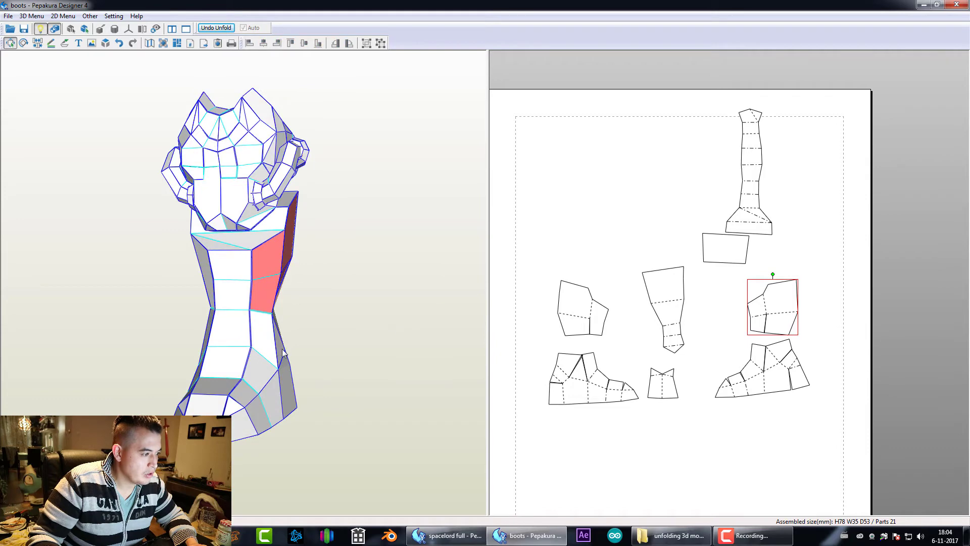
- Move the small square piece to the page's left edge and shift the tall strip left
click(220, 340)
drag(707, 264, 470, 152)
drag(752, 171, 668, 181)
drag(295, 258, 255, 262)
- Split the small end off the strip and drag the trapezoid offcut off the page
right_click(585, 186)
click(554, 211)
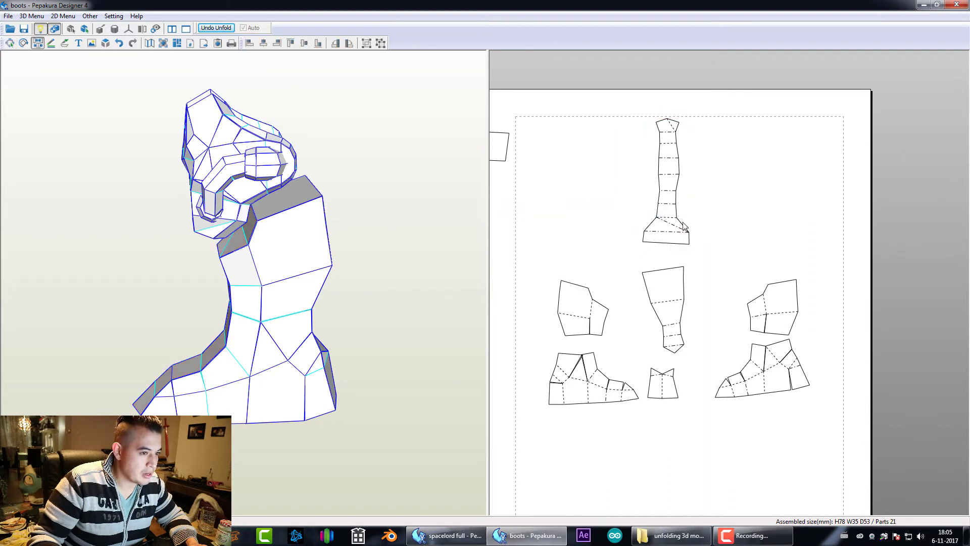
click(668, 221)
right_click(710, 223)
click(708, 225)
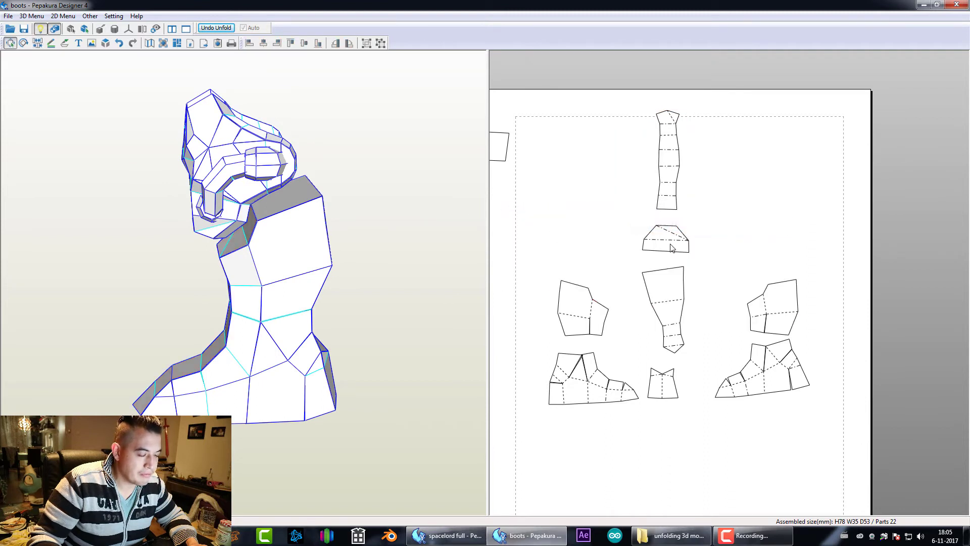
drag(672, 247, 496, 145)
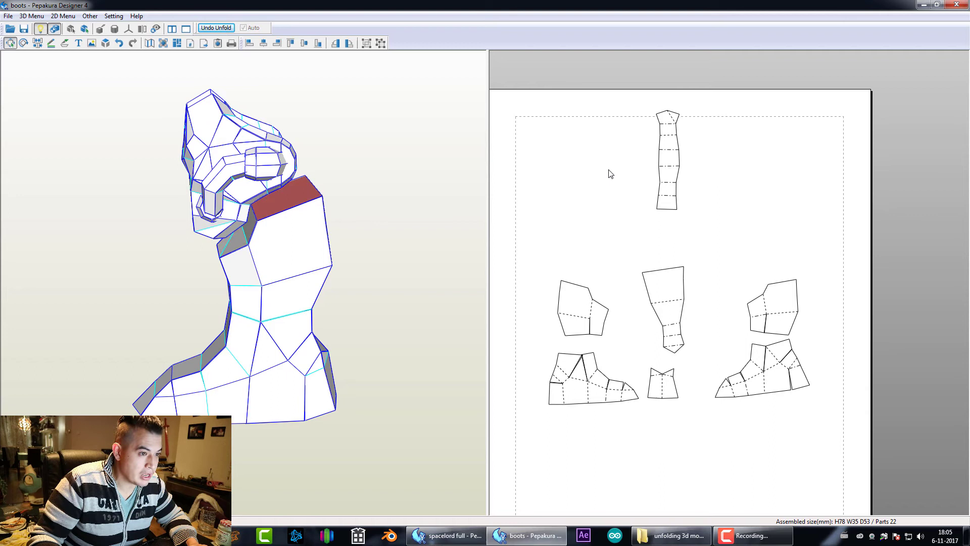
- Rotate the strip 180° and move it and the tapered piece into the centre gap
click(671, 188)
drag(667, 104, 667, 293)
click(667, 293)
drag(663, 260, 649, 399)
right_click(697, 268)
click(694, 277)
drag(661, 333, 718, 289)
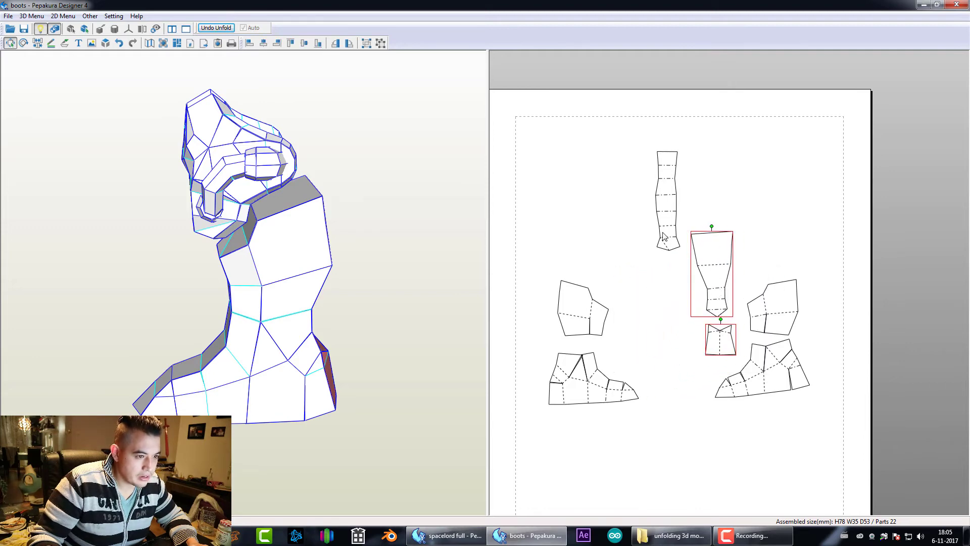
drag(665, 237, 666, 339)
- Orbit the model to inspect the boot from both sides
scroll(641, 435, up, 3)
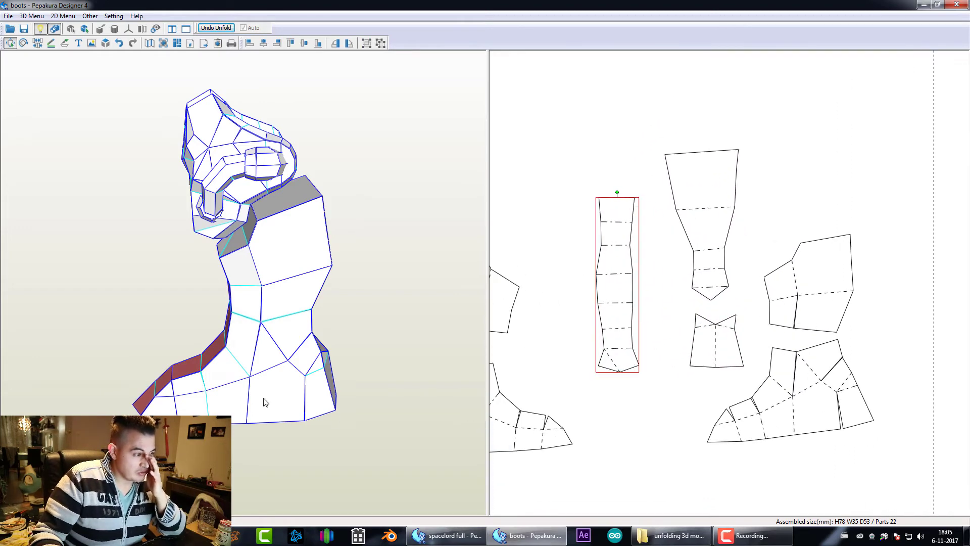
drag(264, 401, 358, 393)
scroll(626, 364, down, 2)
scroll(649, 386, up, 3)
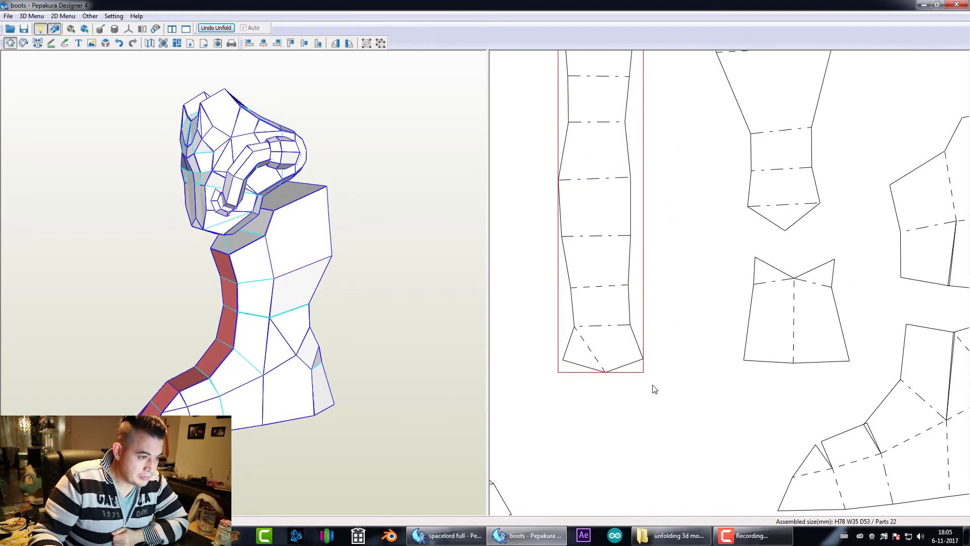
scroll(643, 400, down, 4)
scroll(670, 390, down, 2)
click(651, 334)
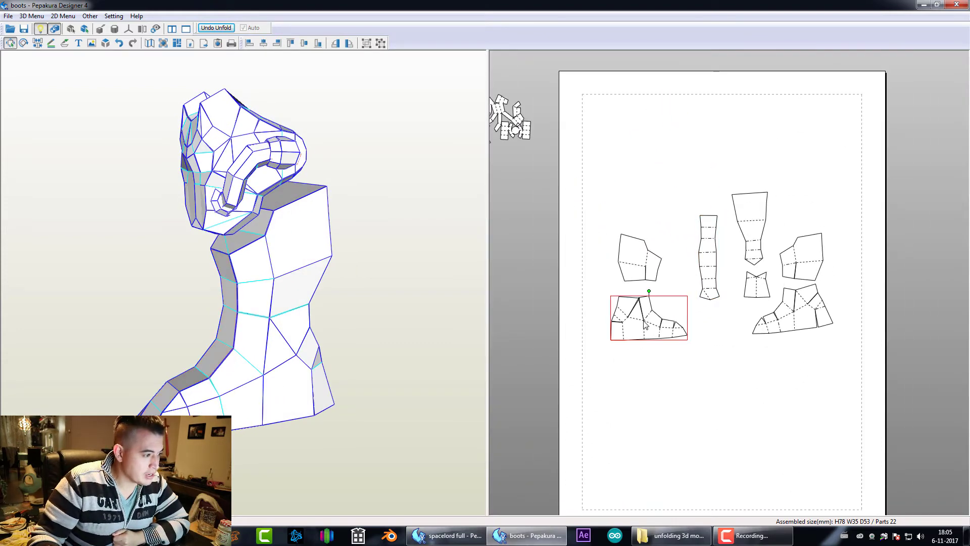
drag(242, 365, 326, 374)
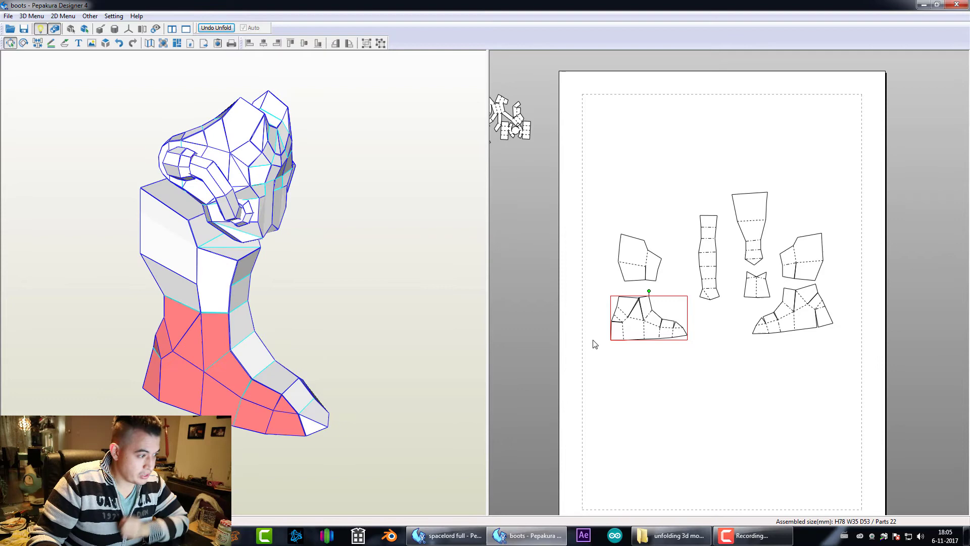
drag(192, 348, 349, 354)
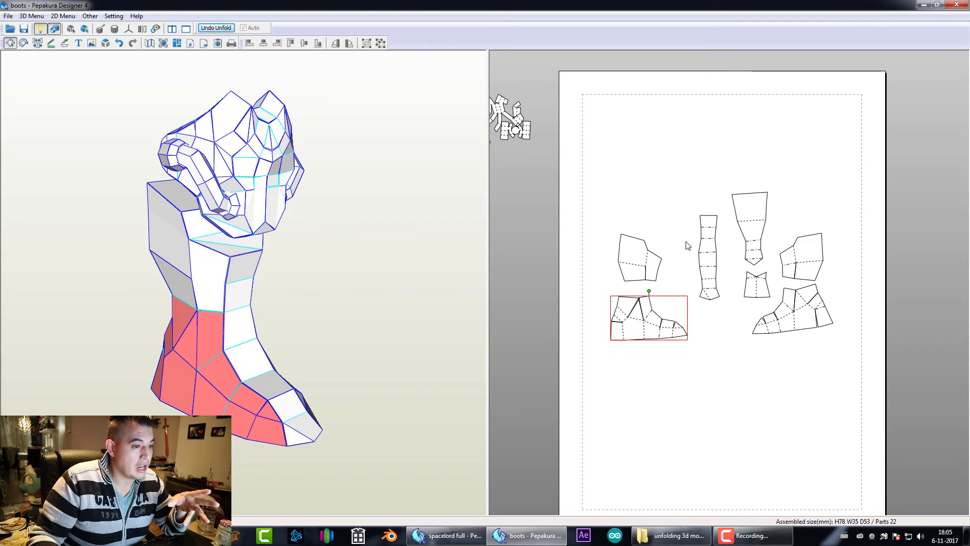
- Load storm_hero_kingleoric_space_diff.jpg as the model texture in Texture Settings
click(90, 15)
click(123, 26)
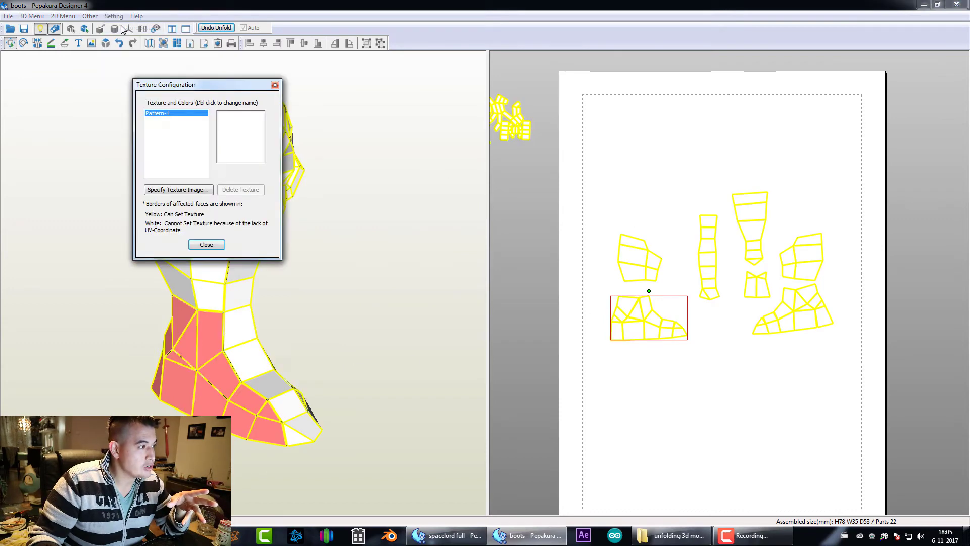
click(183, 189)
click(325, 130)
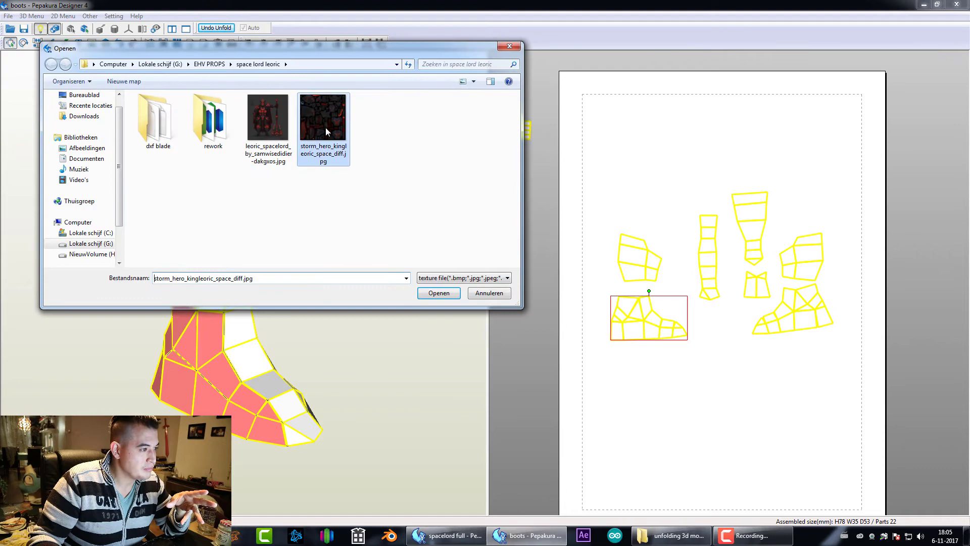
double_click(326, 130)
click(225, 236)
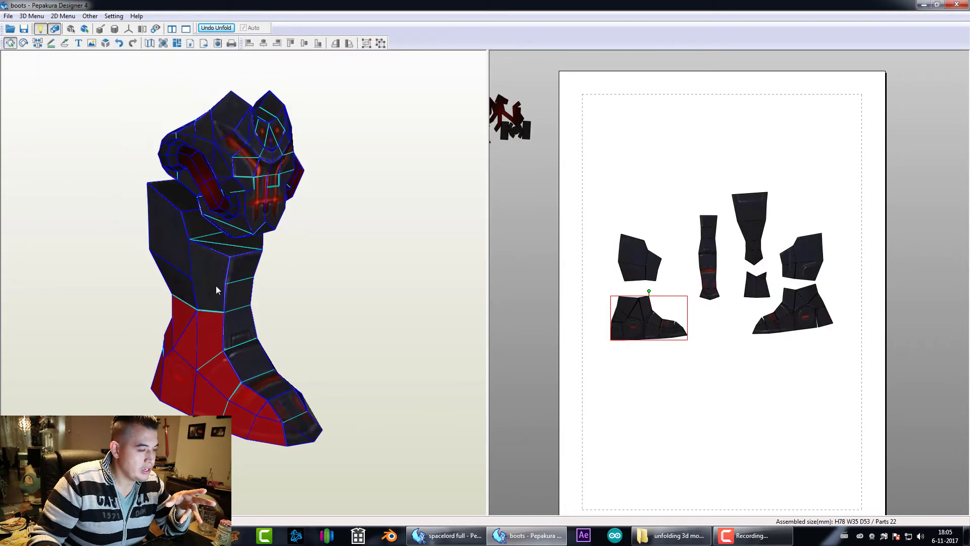
click(551, 349)
drag(364, 299, 295, 303)
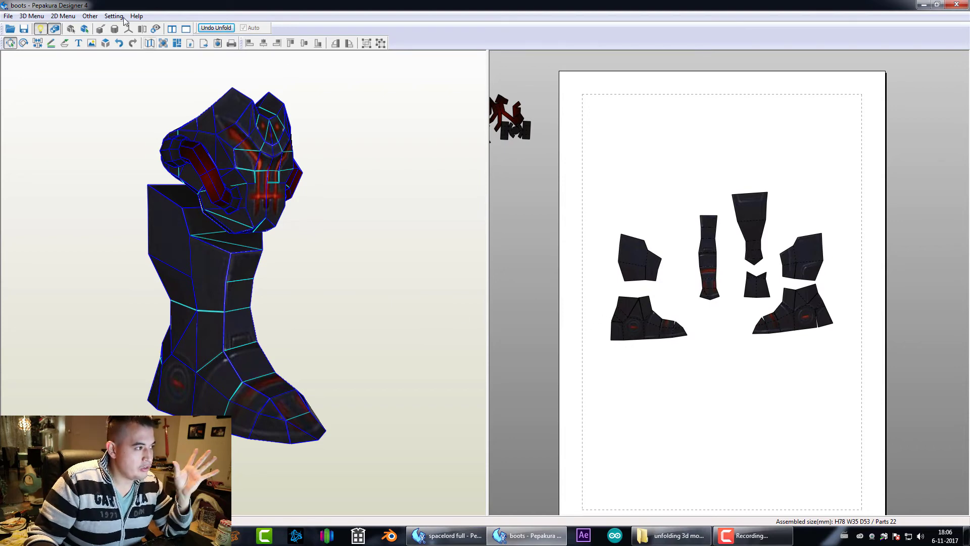
- Switch off texture display with Other > Texture On/Off and turn the model around
click(62, 16)
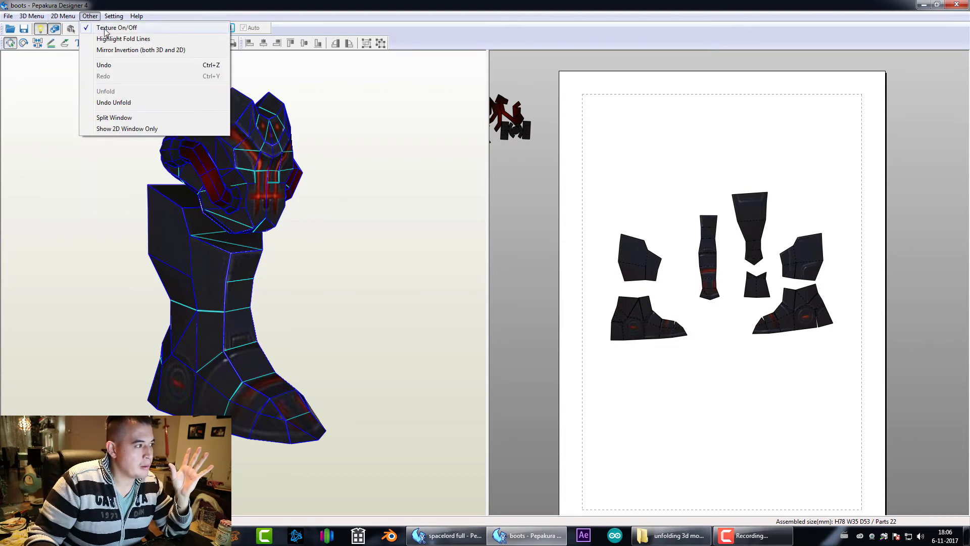
click(116, 27)
drag(343, 344, 318, 343)
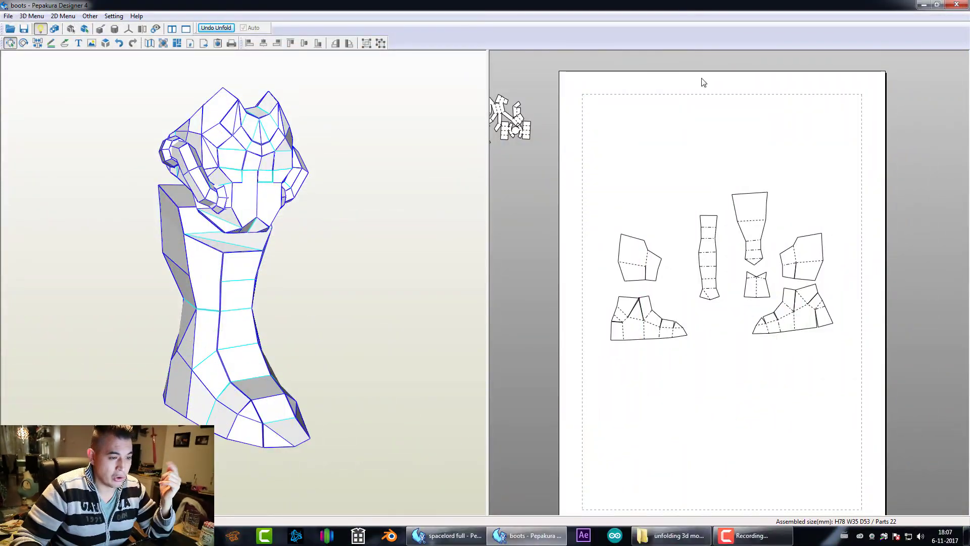
right_click(595, 168)
click(643, 174)
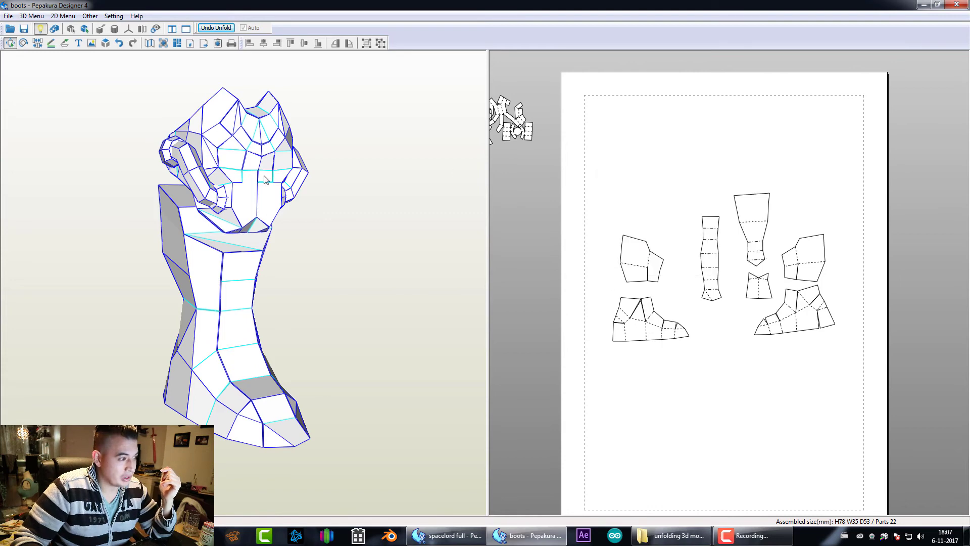
drag(202, 167, 250, 208)
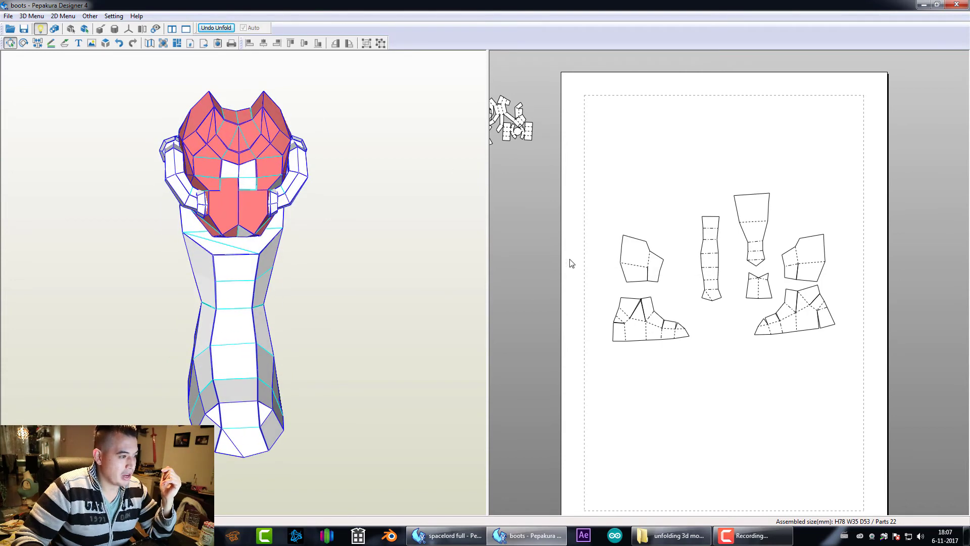
drag(586, 185, 844, 391)
drag(275, 409, 568, 372)
drag(409, 379, 543, 332)
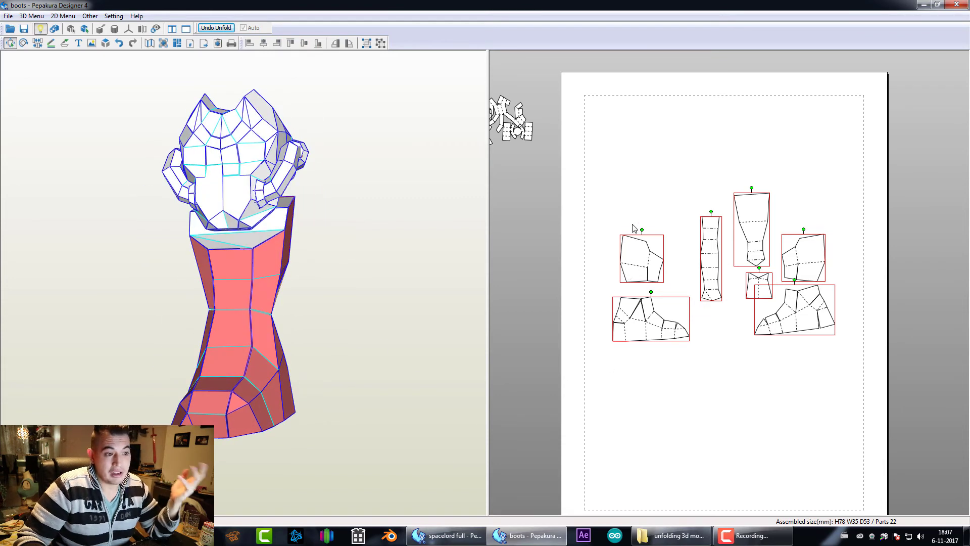
click(228, 200)
drag(205, 152, 205, 185)
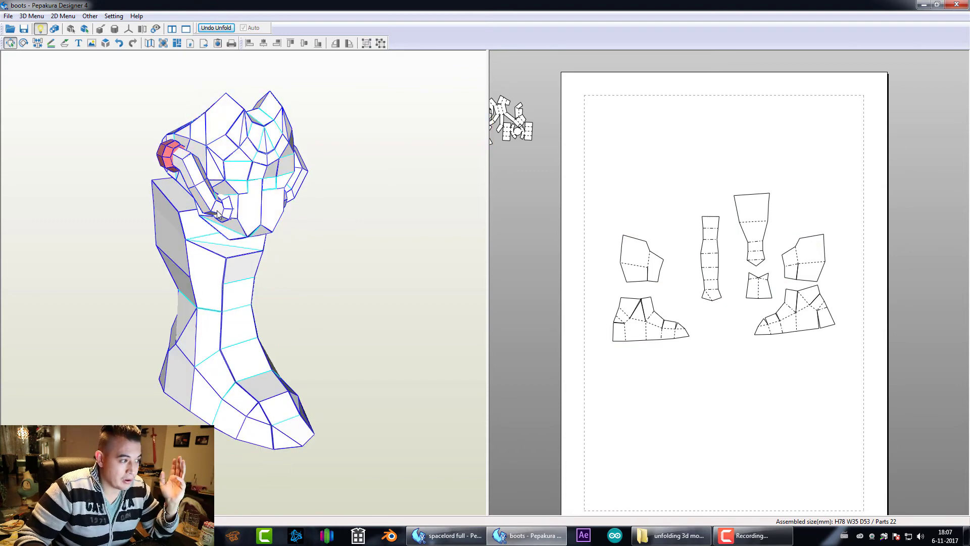